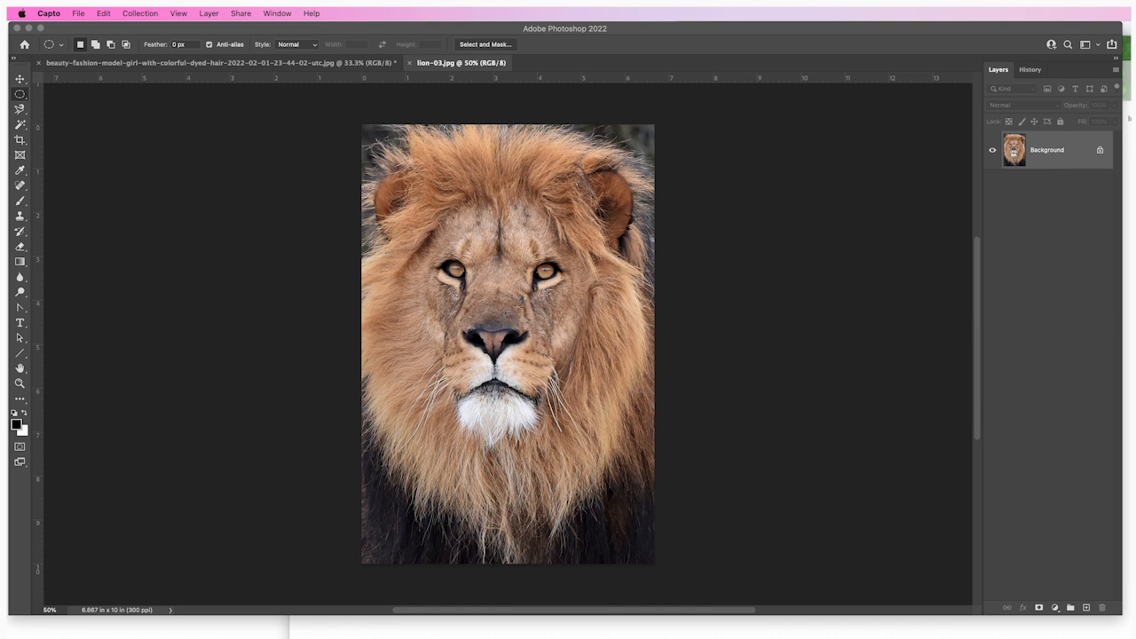
Step: Switch to Finder and preview lion-03.jpg in the lion folder and fashionModel.jpg in the people folder
key("super+Tab")
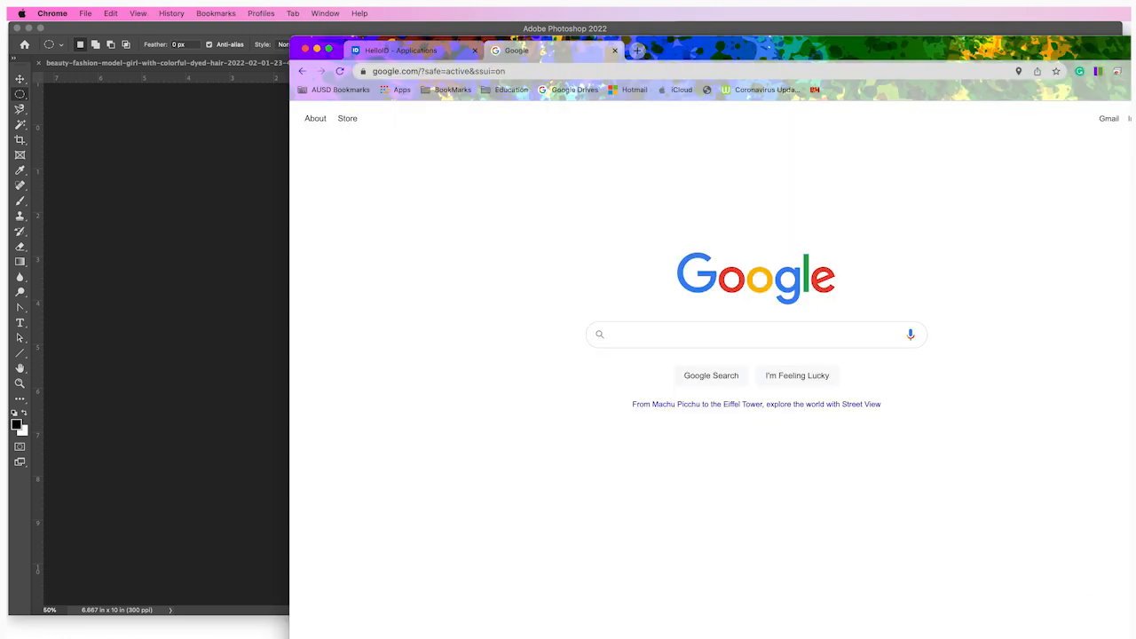
key("super+Tab")
key("super+Tab")
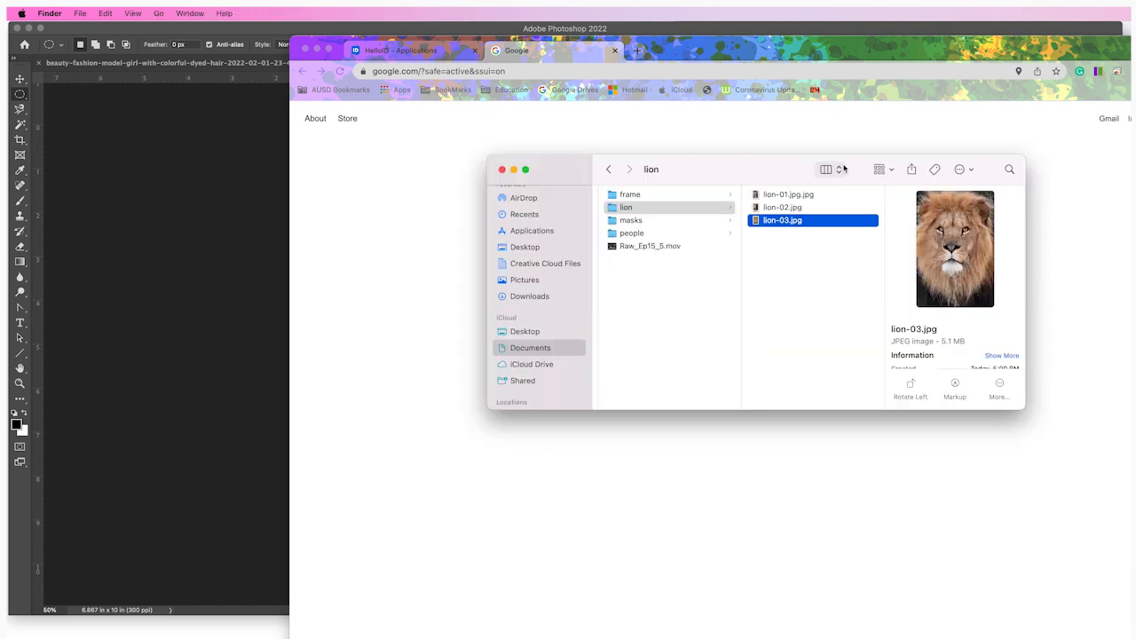
key("space")
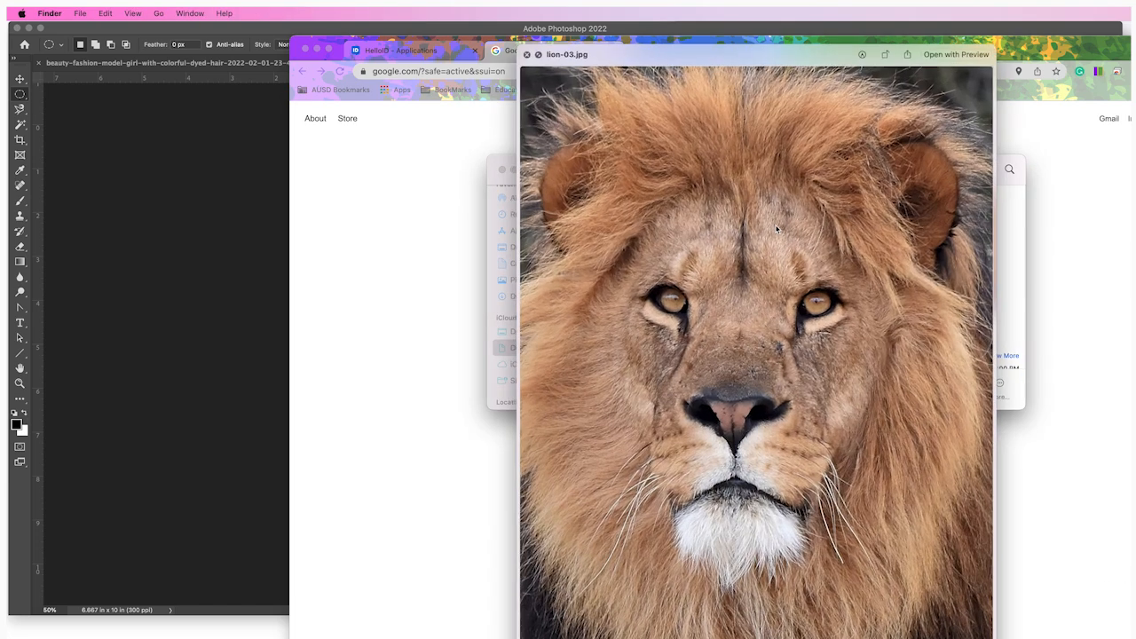
key("space")
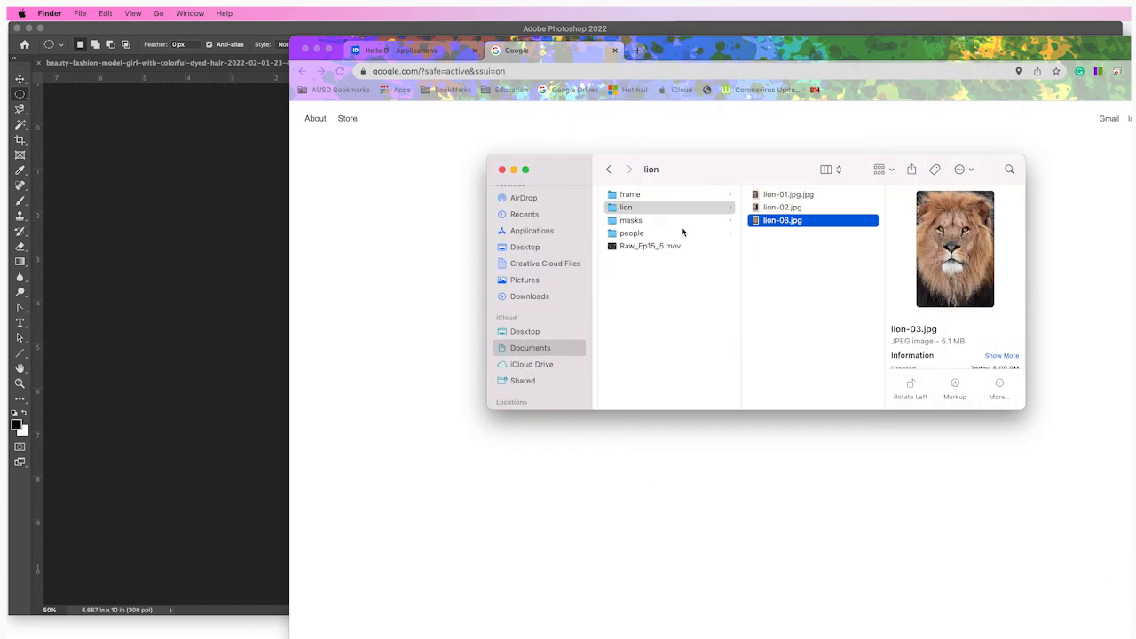
left_click(632, 234)
left_click(773, 225)
key("space")
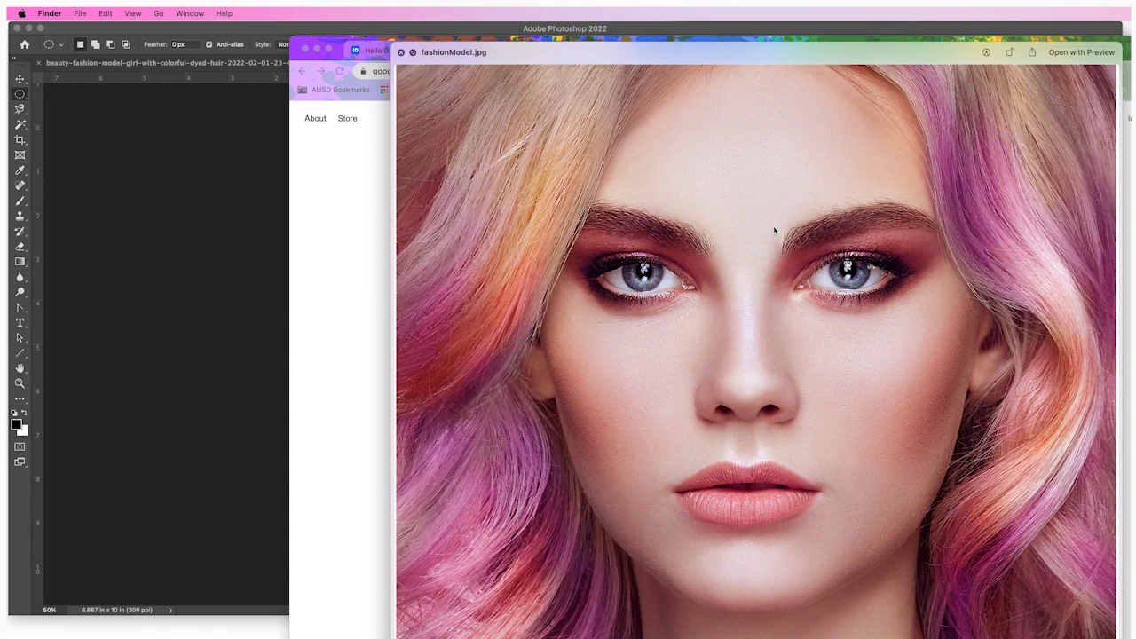
key("space")
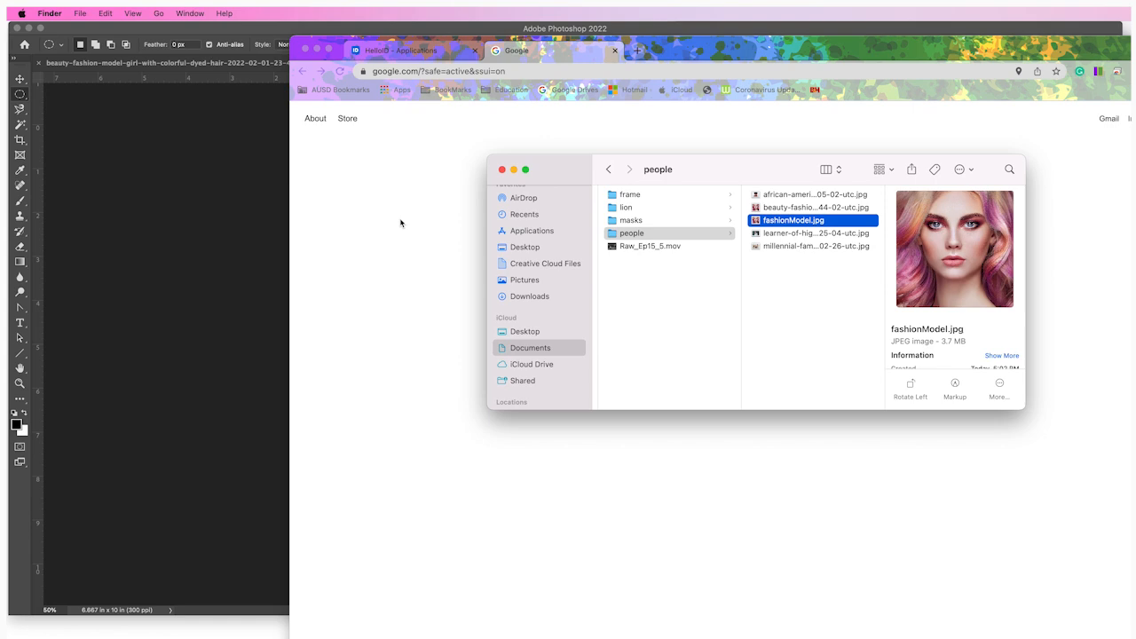
Step: Switch back to Photoshop and close the beauty-fashion-model-girl image without saving its changes
left_click(223, 206)
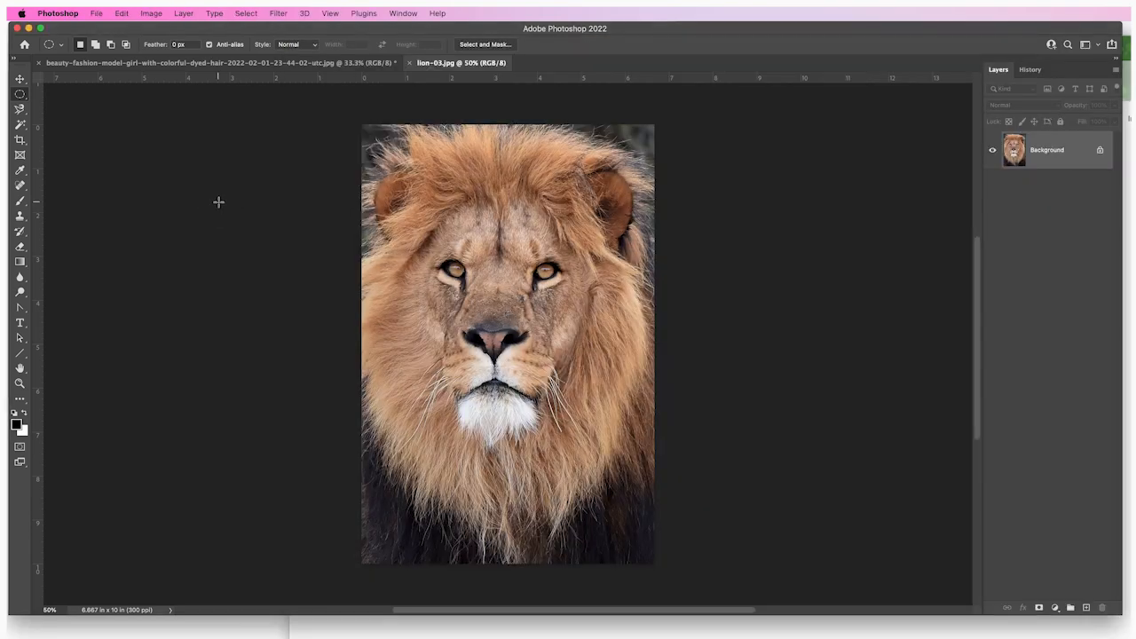
left_click(39, 65)
left_click(769, 310)
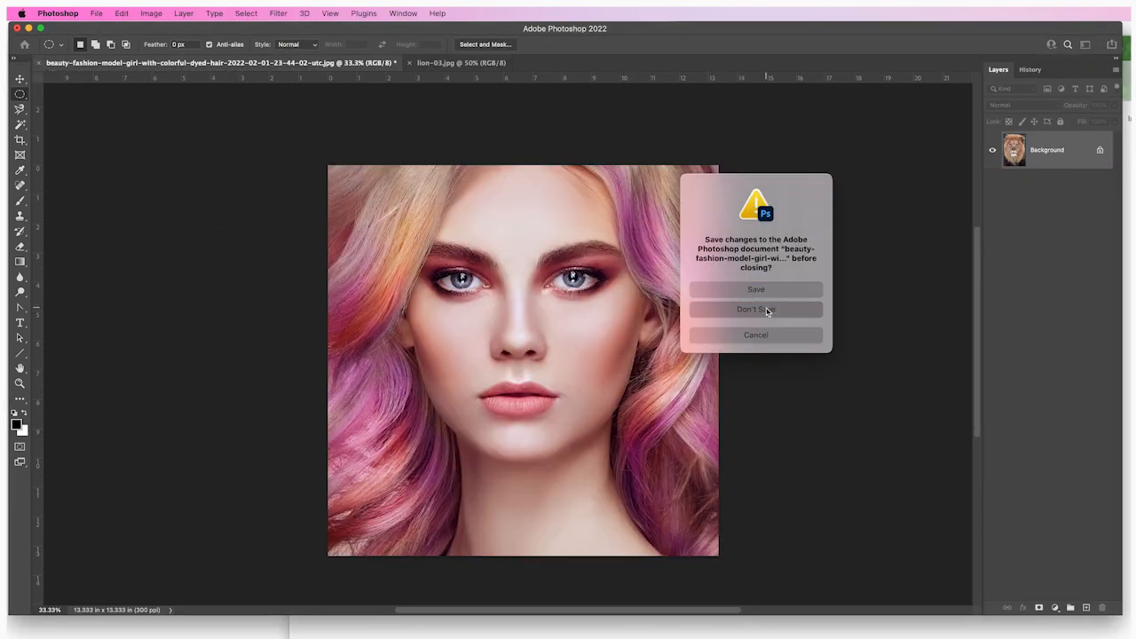
Step: Switch to Finder and open fashionModel.jpg from the people folder in Photoshop
key("super+Tab")
right_click(809, 225)
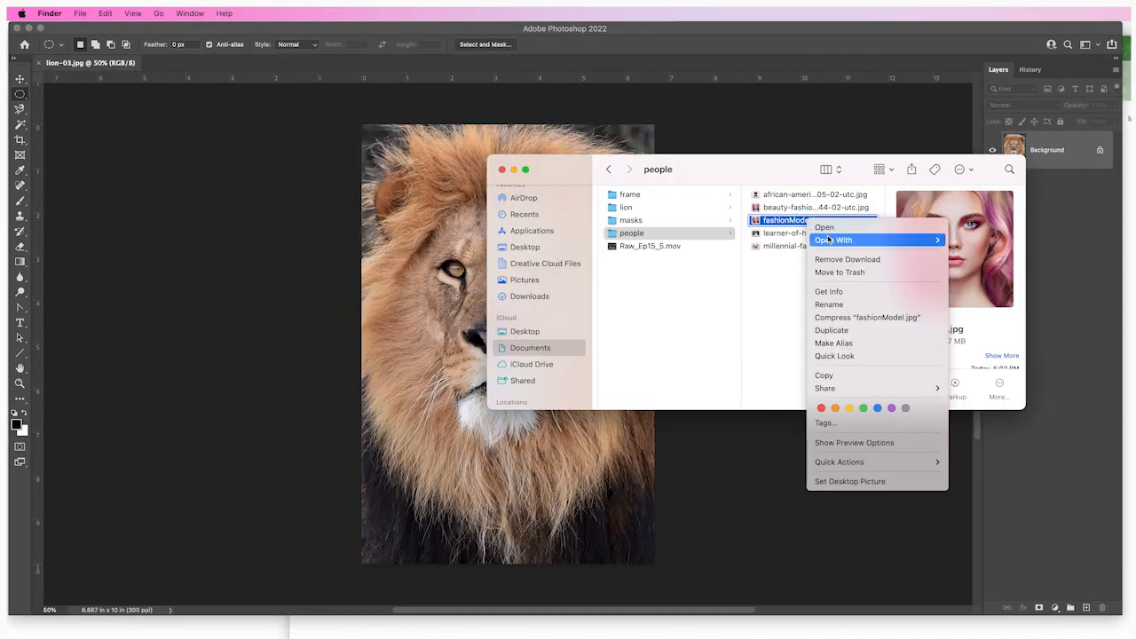
mouse_move(852, 240)
left_click(990, 272)
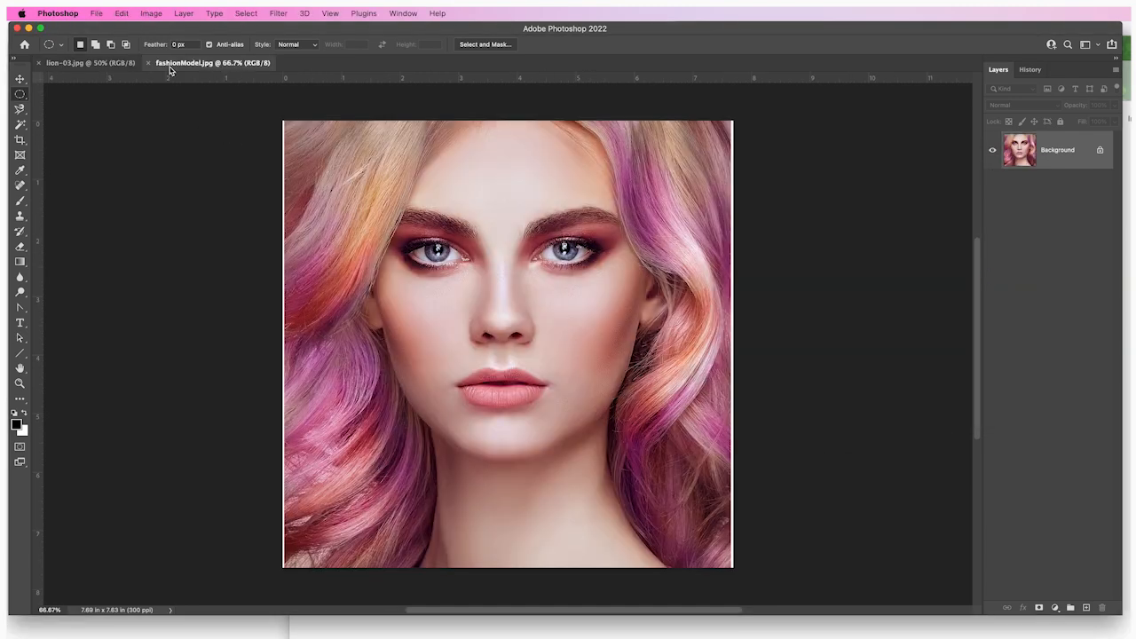
Step: Check the pixel dimensions of fashionModel.jpg and lion-03.jpg with Image Size, leaving both images unchanged
left_click(88, 63)
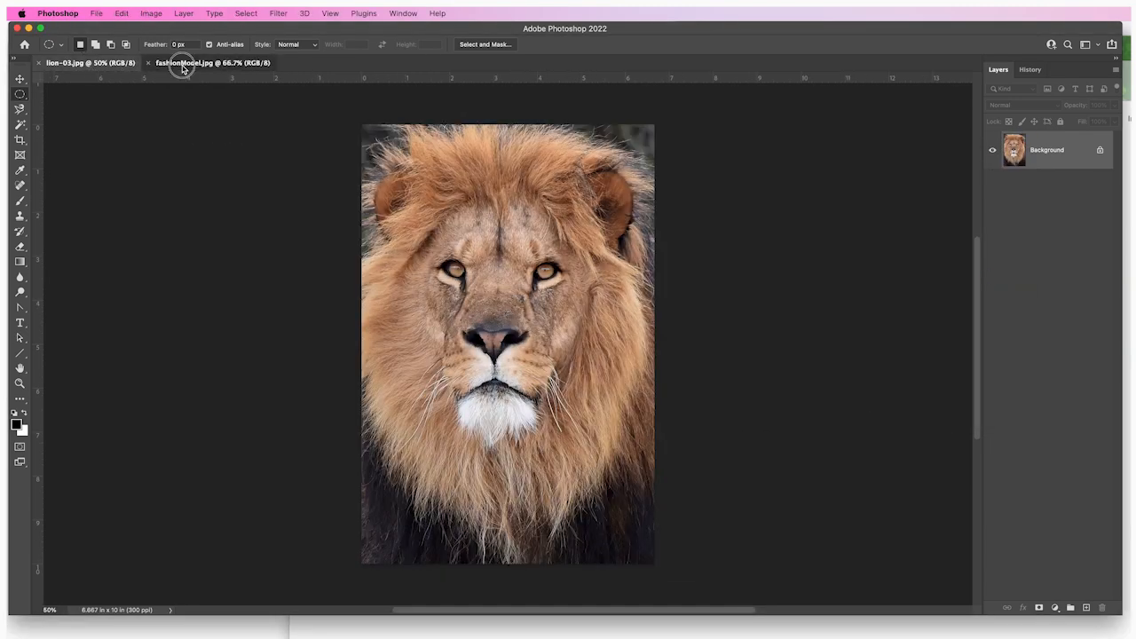
left_click(183, 64)
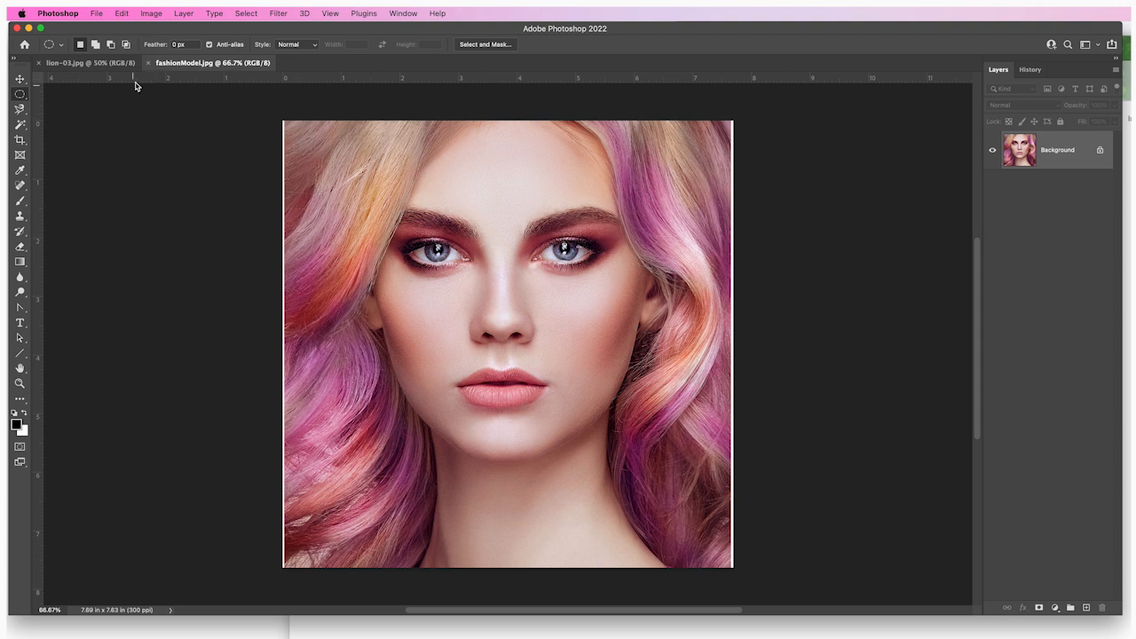
left_click(147, 13)
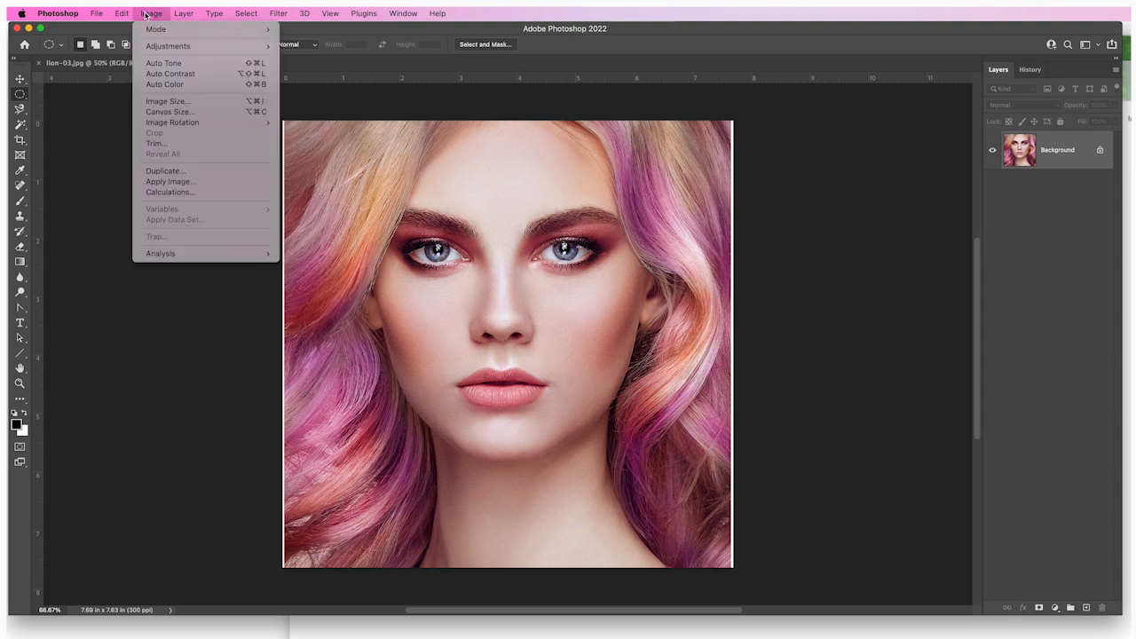
left_click(165, 98)
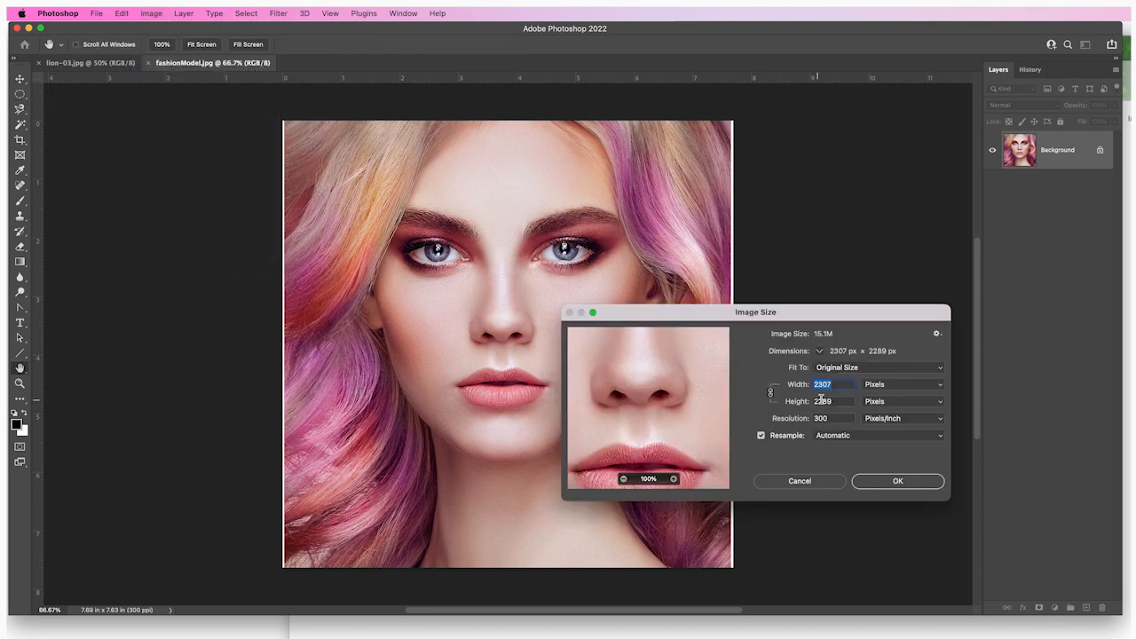
left_click(803, 481)
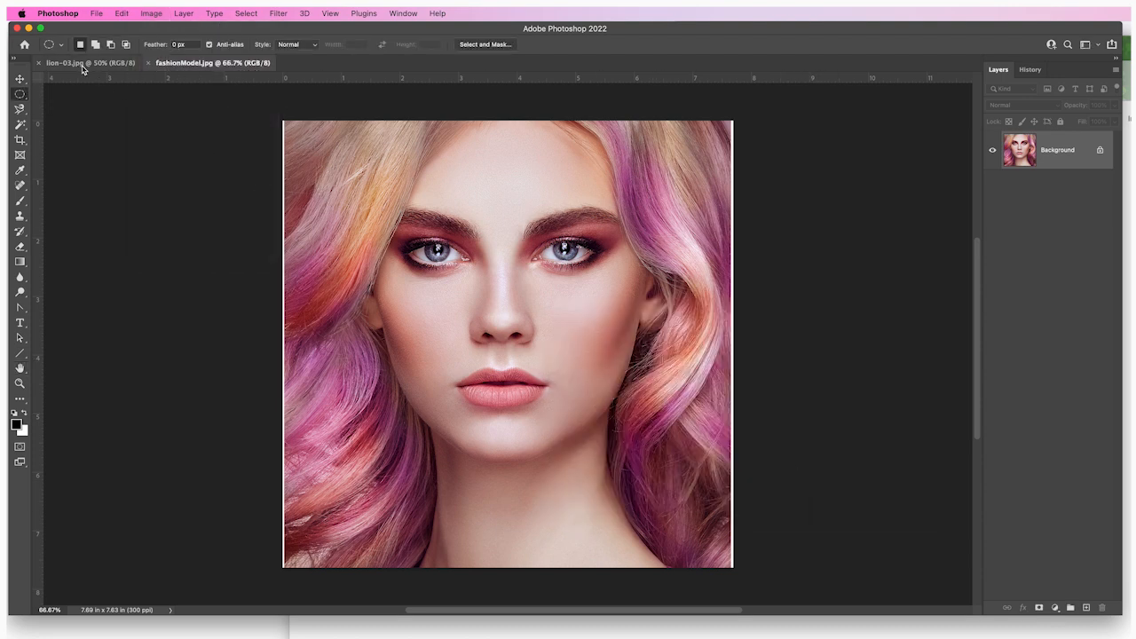
left_click(87, 64)
left_click(151, 13)
left_click(176, 104)
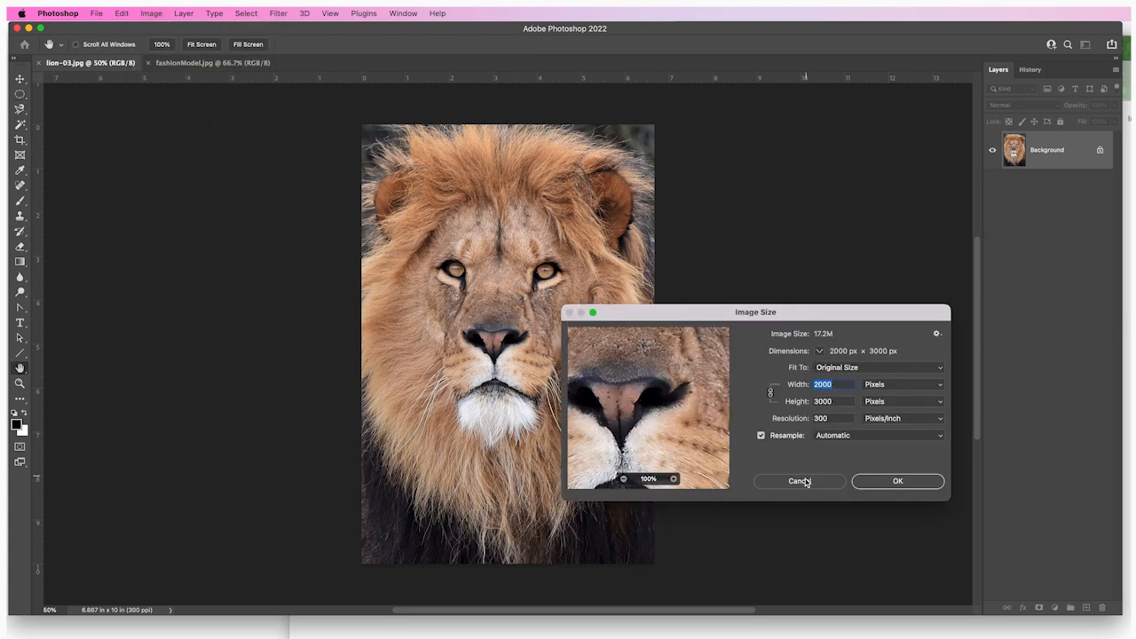
left_click(803, 481)
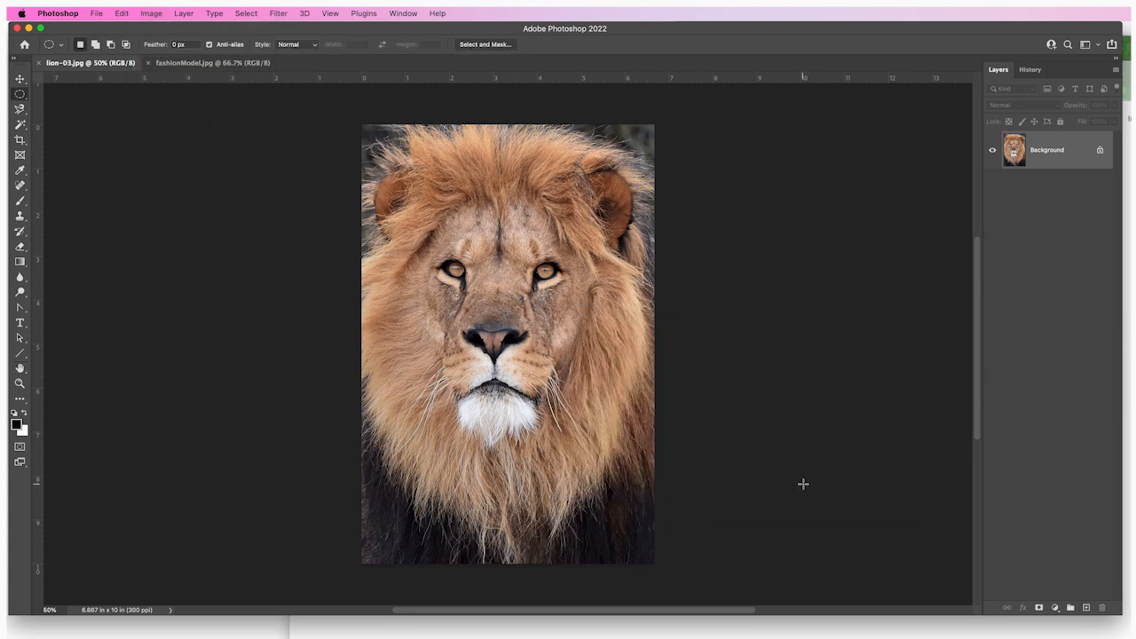
Step: Copy the entire fashionModel.jpg image and paste it into lion-03.jpg as a new layer
left_click(183, 64)
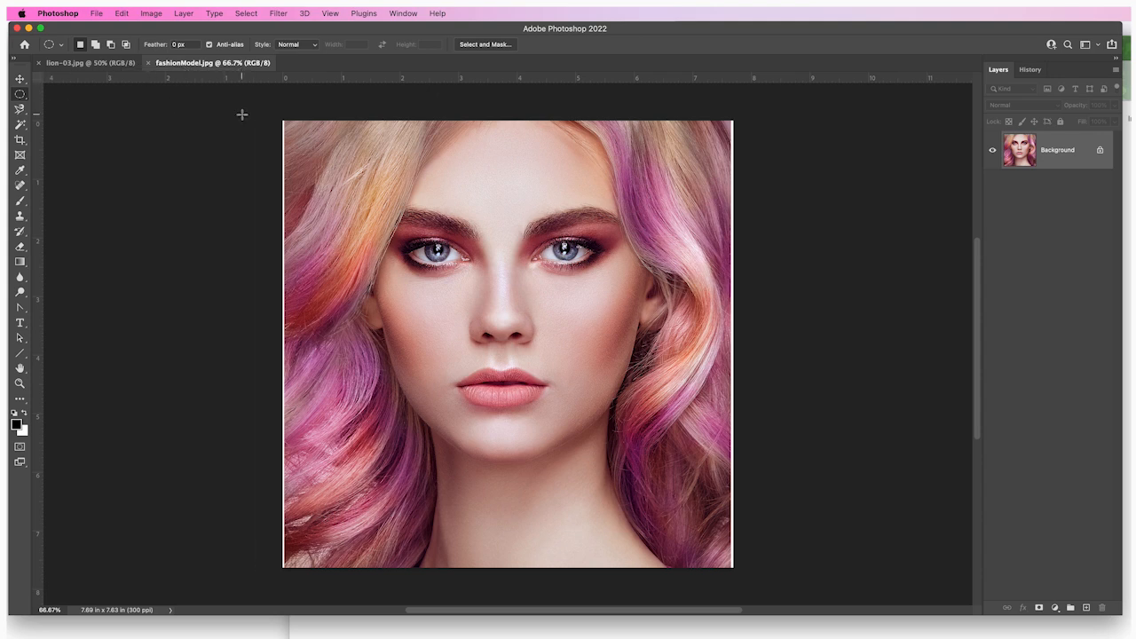
key("super+a")
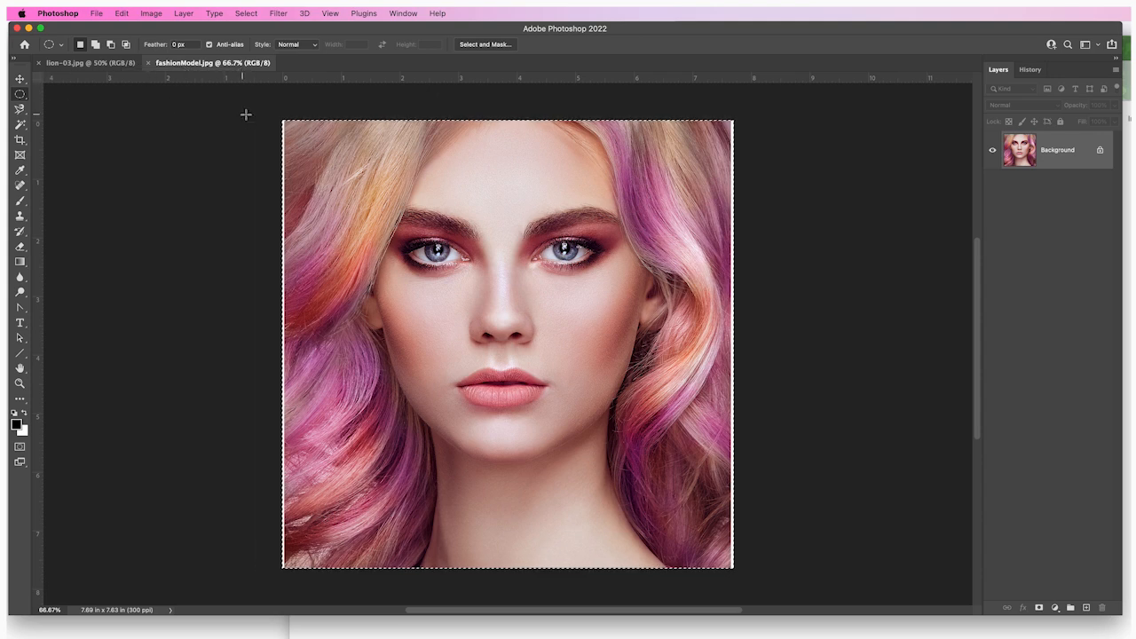
left_click(245, 14)
left_click(242, 29)
left_click(127, 14)
left_click(129, 94)
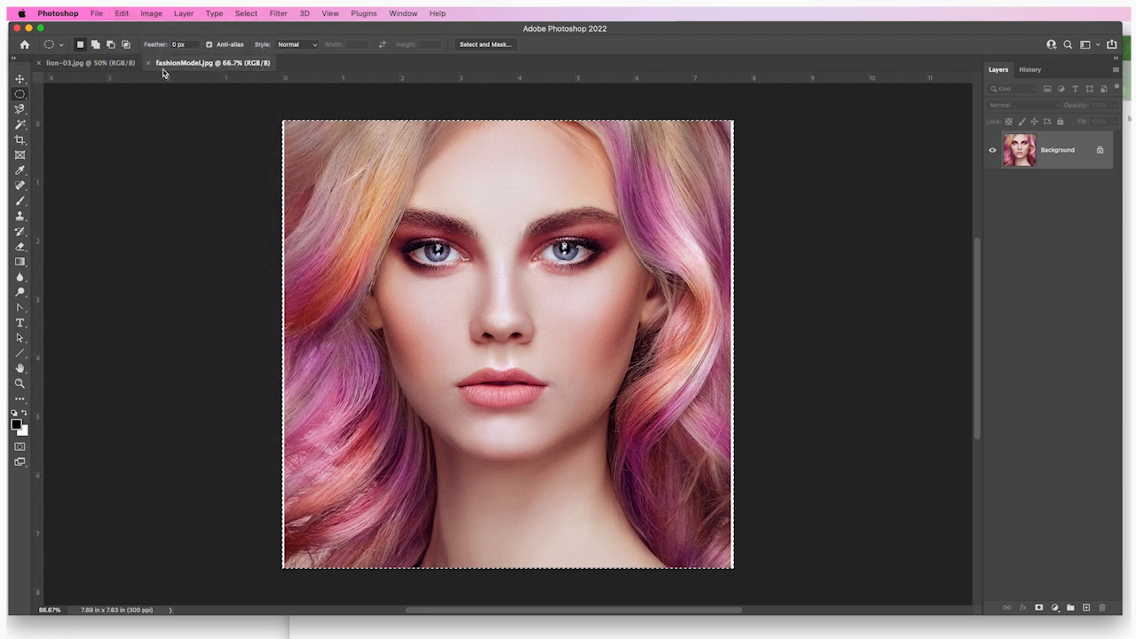
left_click(103, 64)
left_click(122, 14)
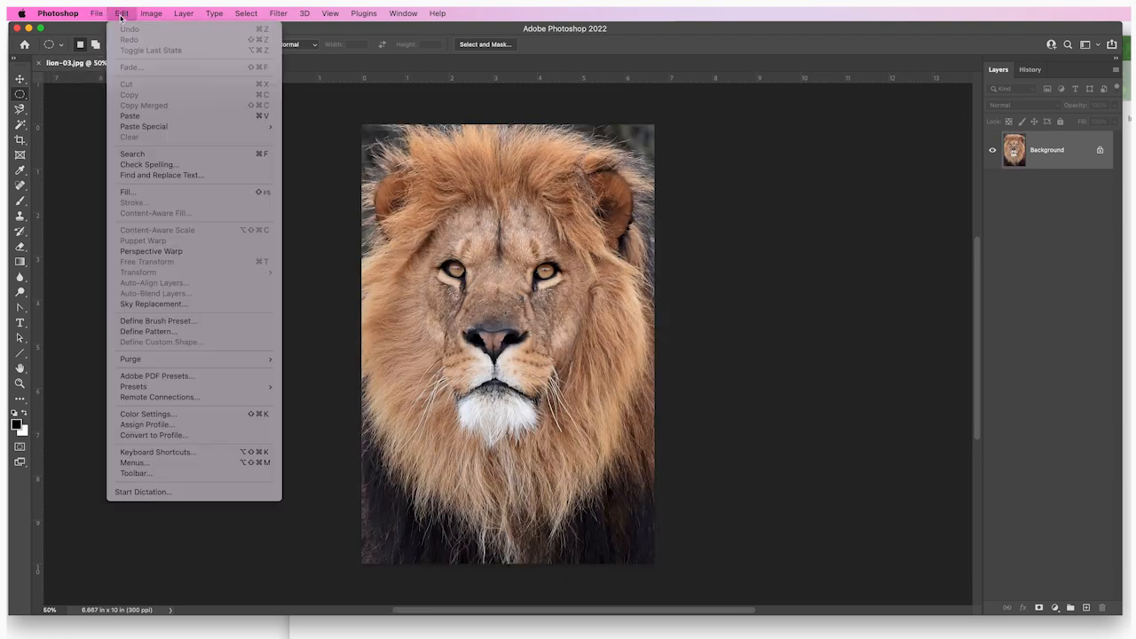
left_click(146, 115)
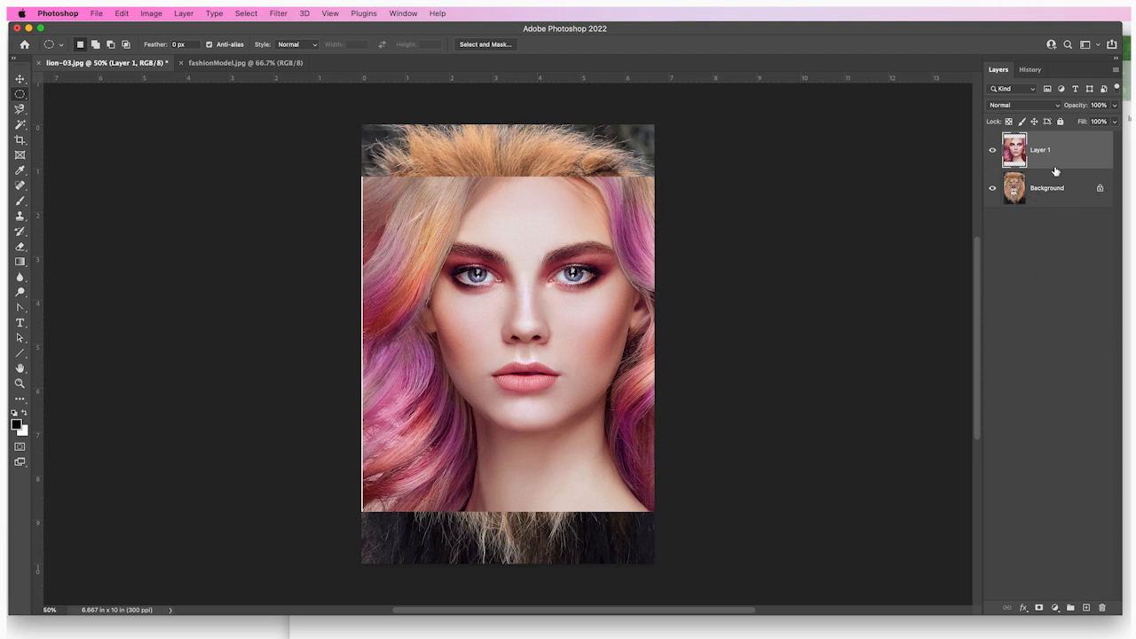
Step: Unlock the lion Background layer and move it above the pasted portrait layer
left_click(1100, 191)
left_click_drag(1088, 191, 1053, 148)
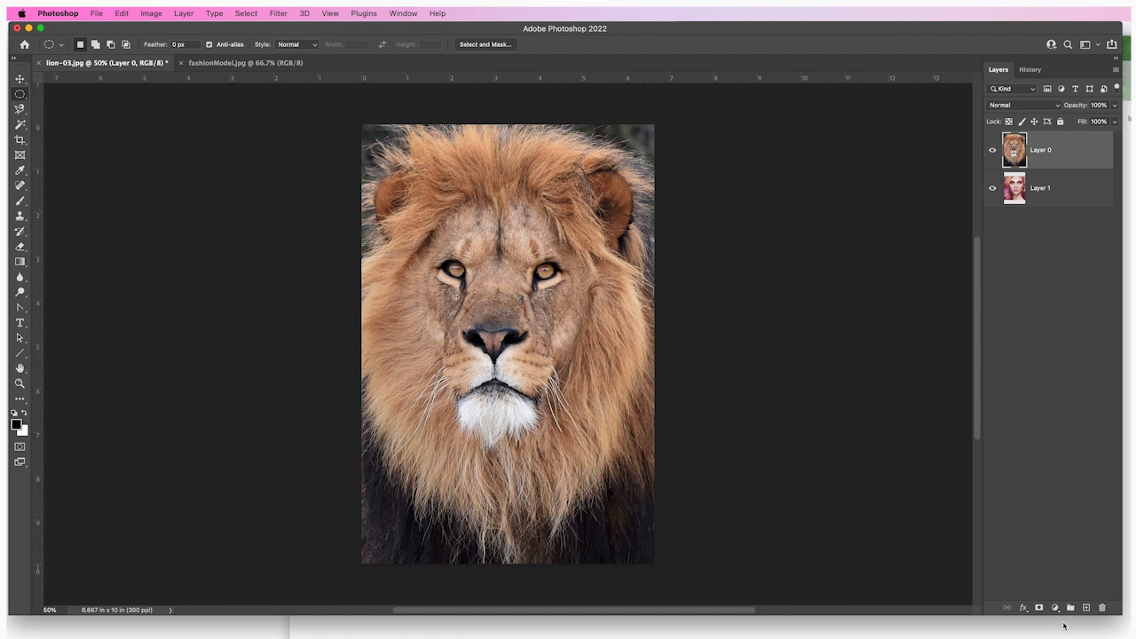
Step: Add a layer mask to the lion layer and activate the Gradient tool
left_click(1040, 608)
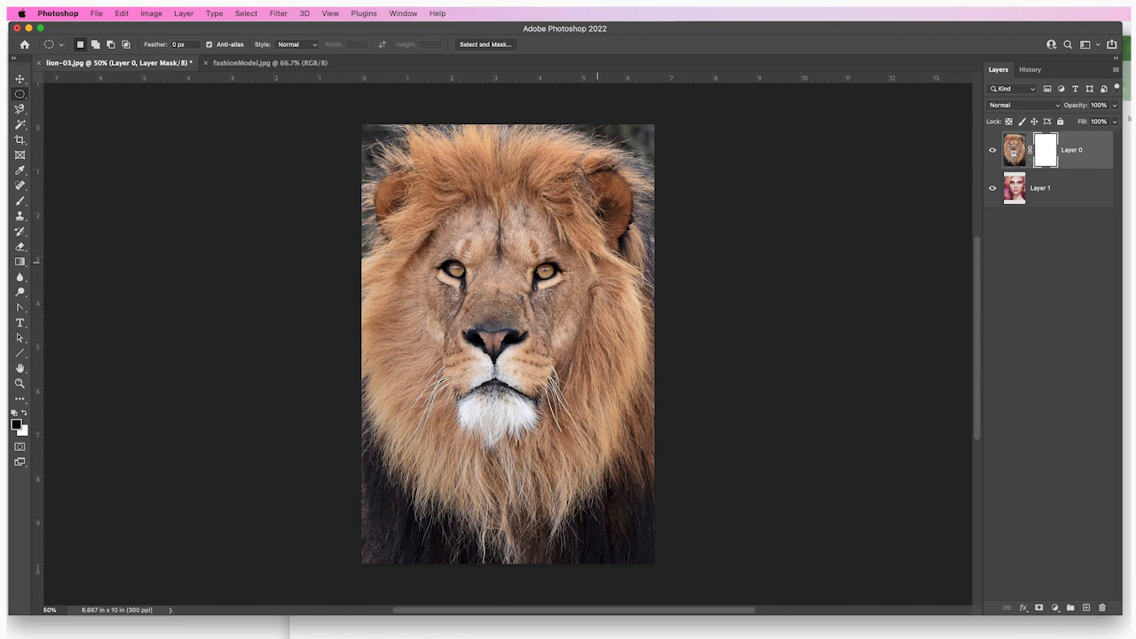
left_click(20, 261)
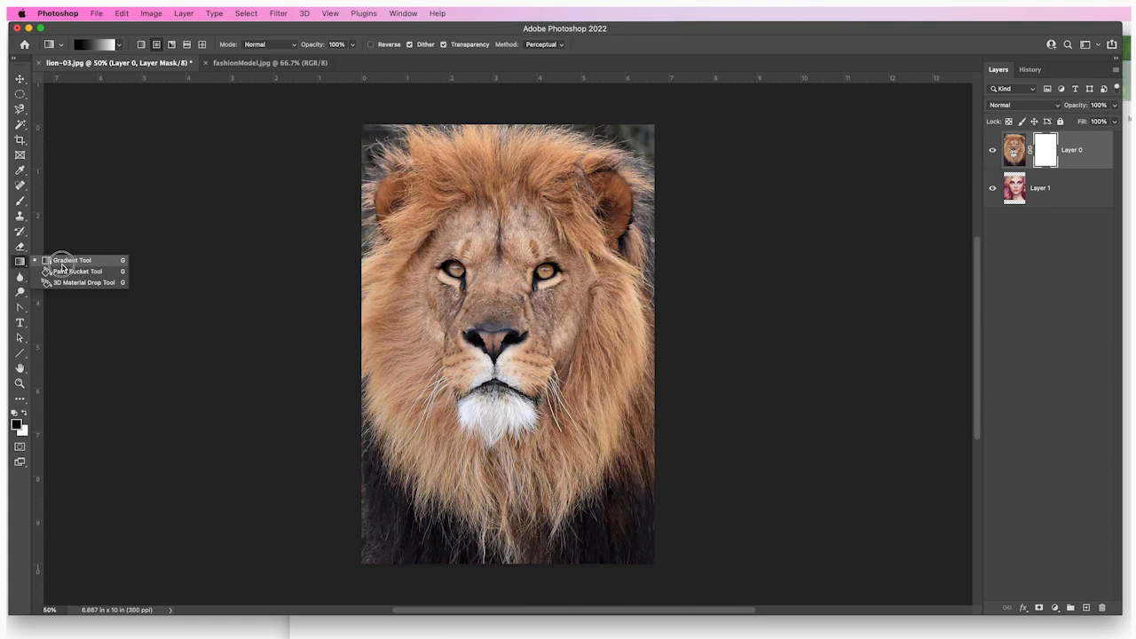
left_click(63, 266)
left_click(19, 261)
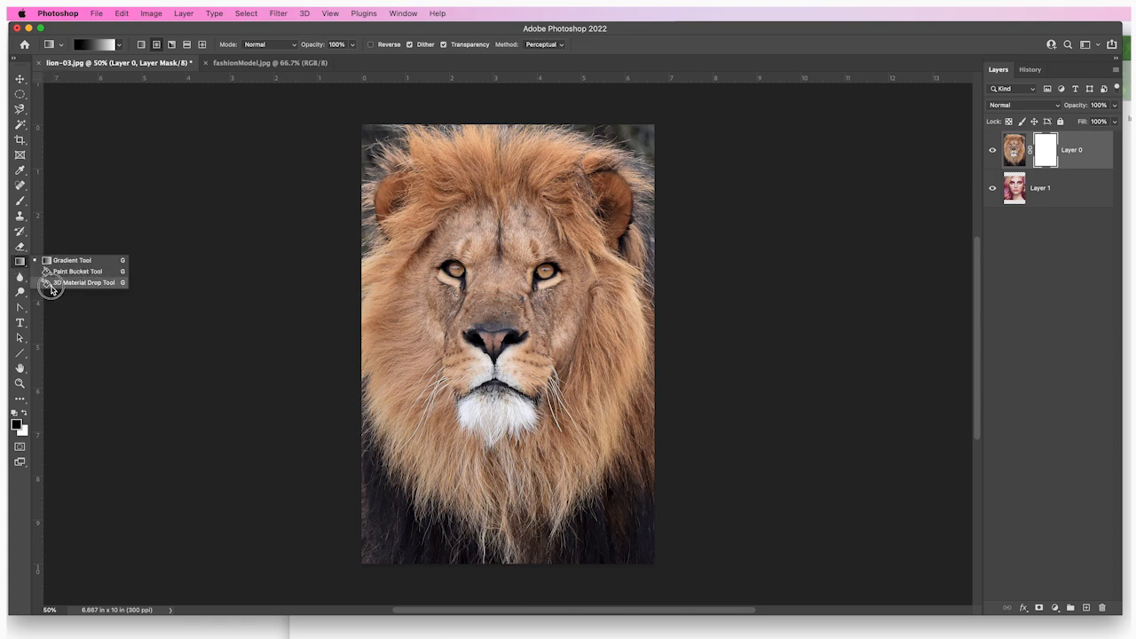
left_click(62, 271)
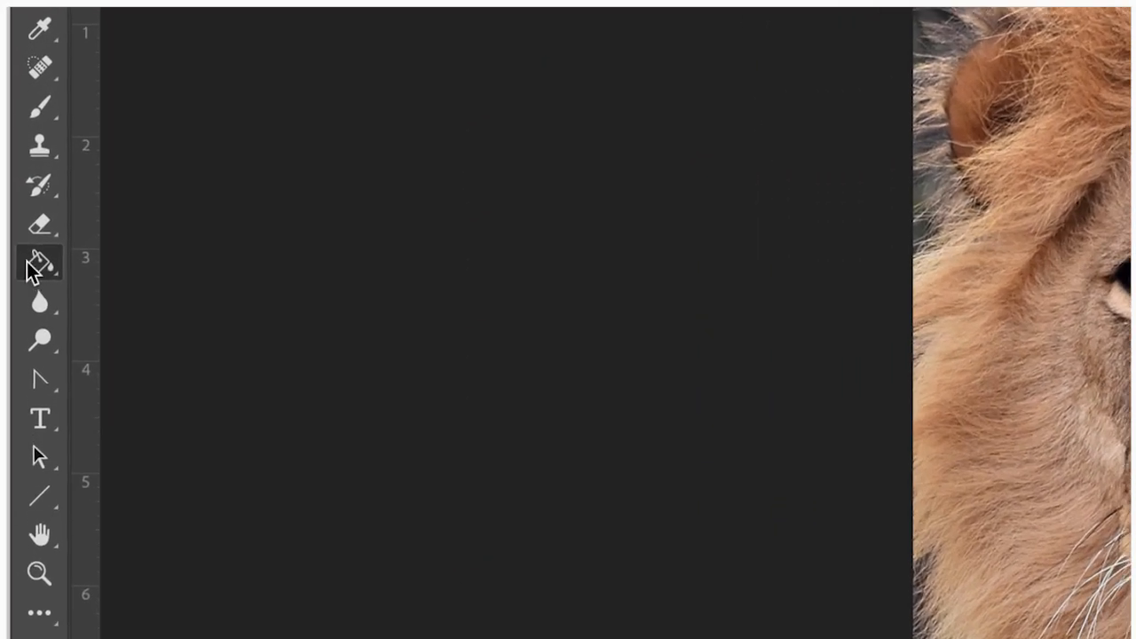
left_click(40, 263)
left_click(154, 257)
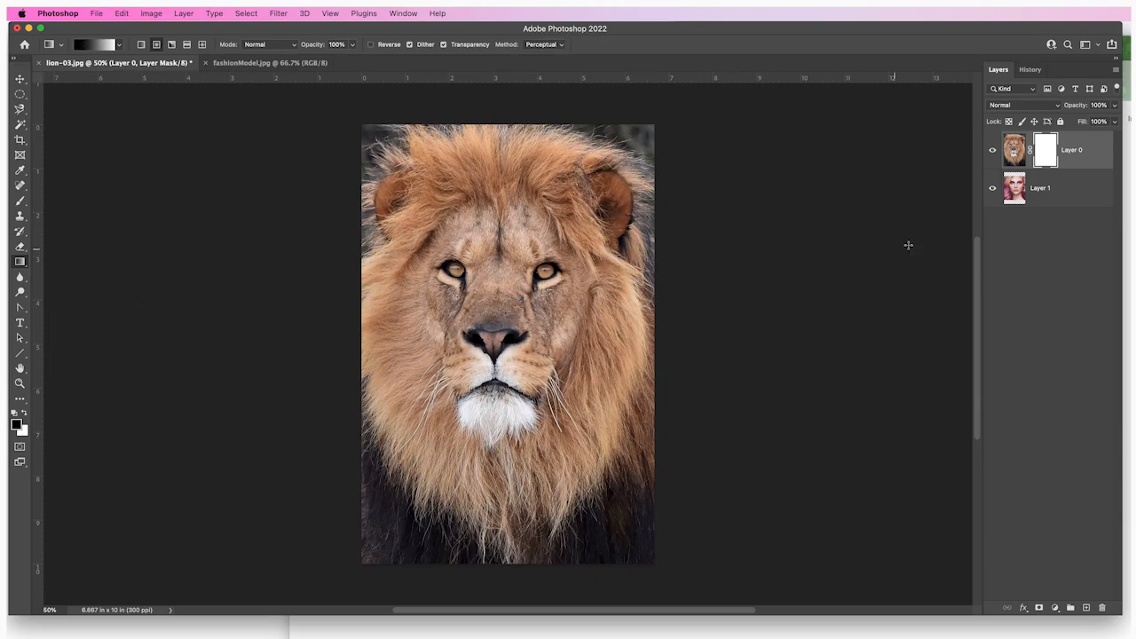
Step: Lower the lion layer's opacity to 52% and move the lion image down slightly to line its eyes up with the model's
left_click(1014, 152)
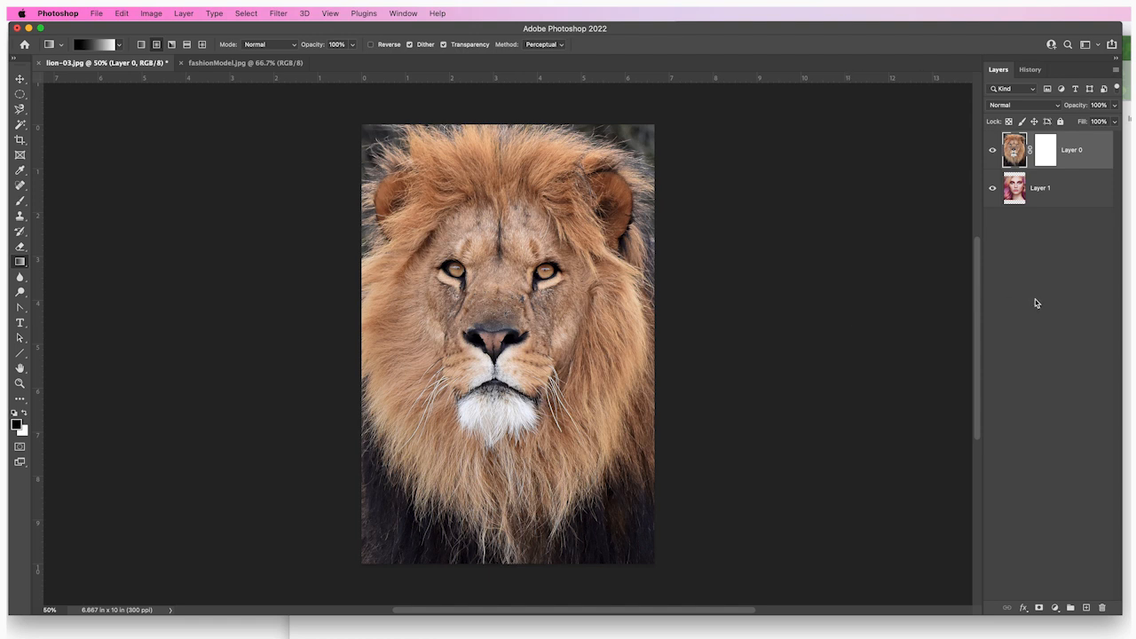
left_click(1113, 106)
mouse_move(1111, 121)
left_mouse_down()
mouse_move(1075, 122)
mouse_move(1090, 125)
left_mouse_up()
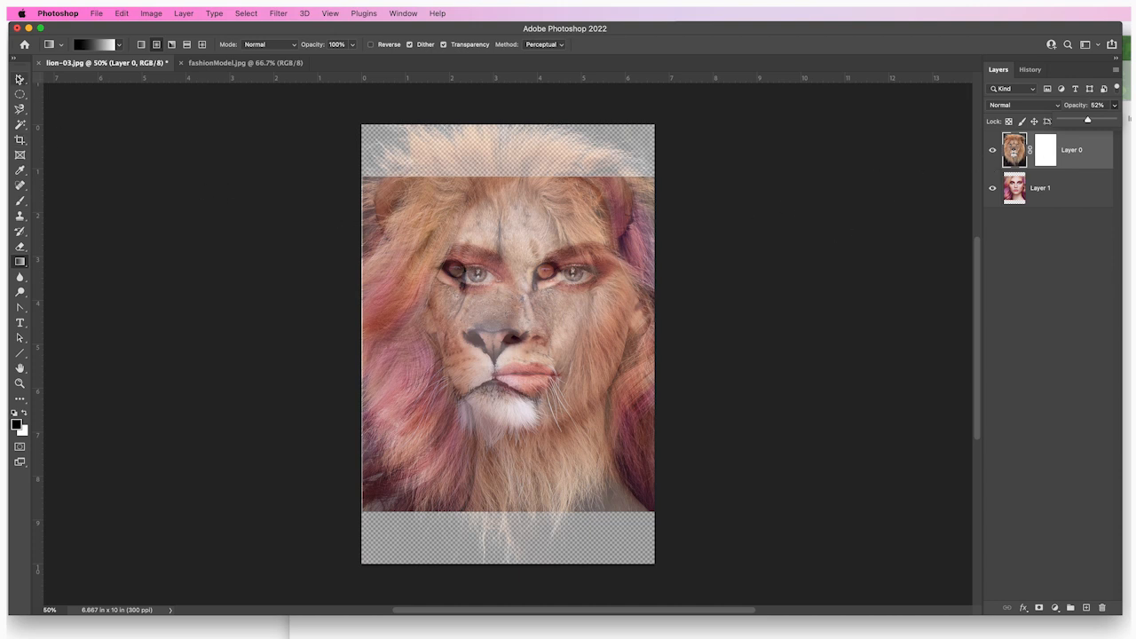
left_click(19, 79)
mouse_move(424, 233)
left_mouse_down()
mouse_move(444, 237)
mouse_move(419, 236)
left_mouse_up()
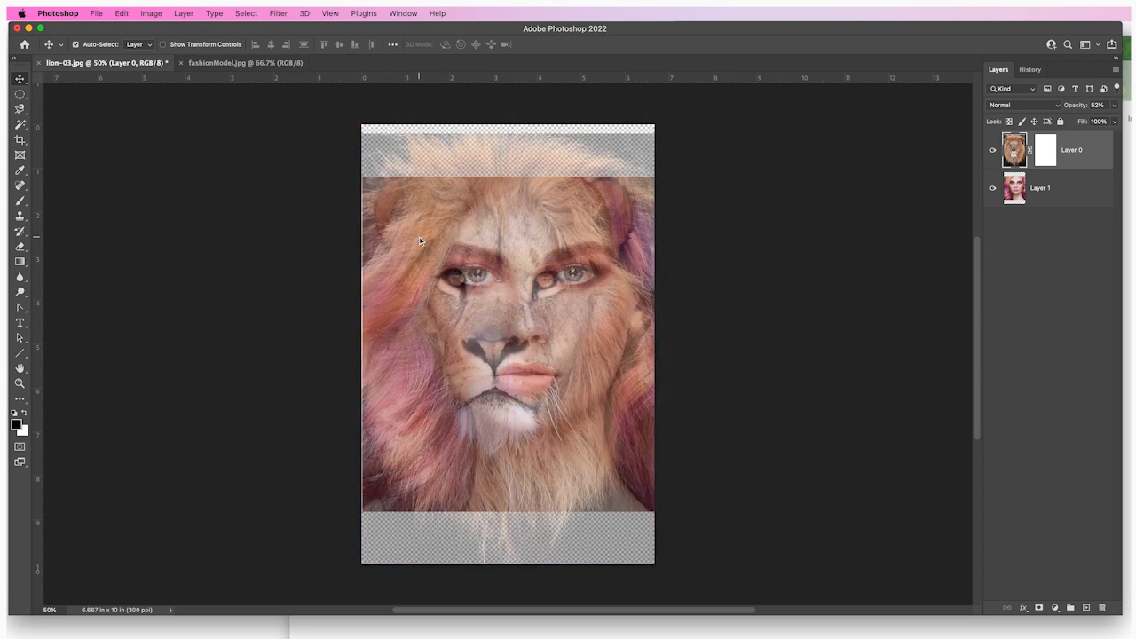
Step: Toggle the lion layer's visibility off and on to compare the faces, and set its opacity to 100%
left_click(993, 153)
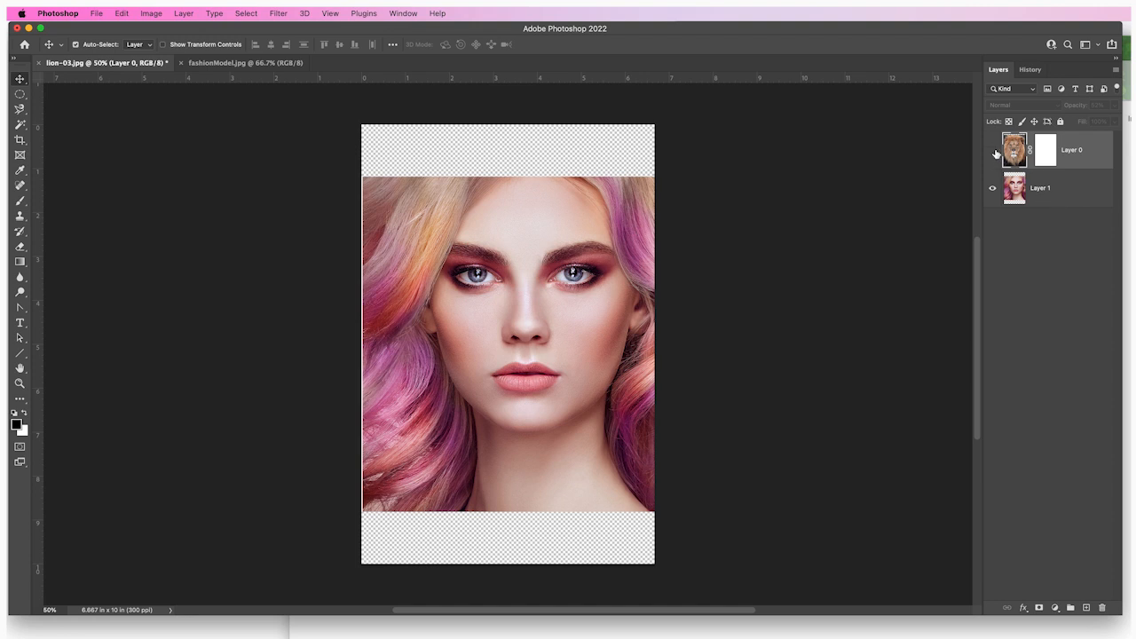
left_click(995, 153)
left_click(1113, 108)
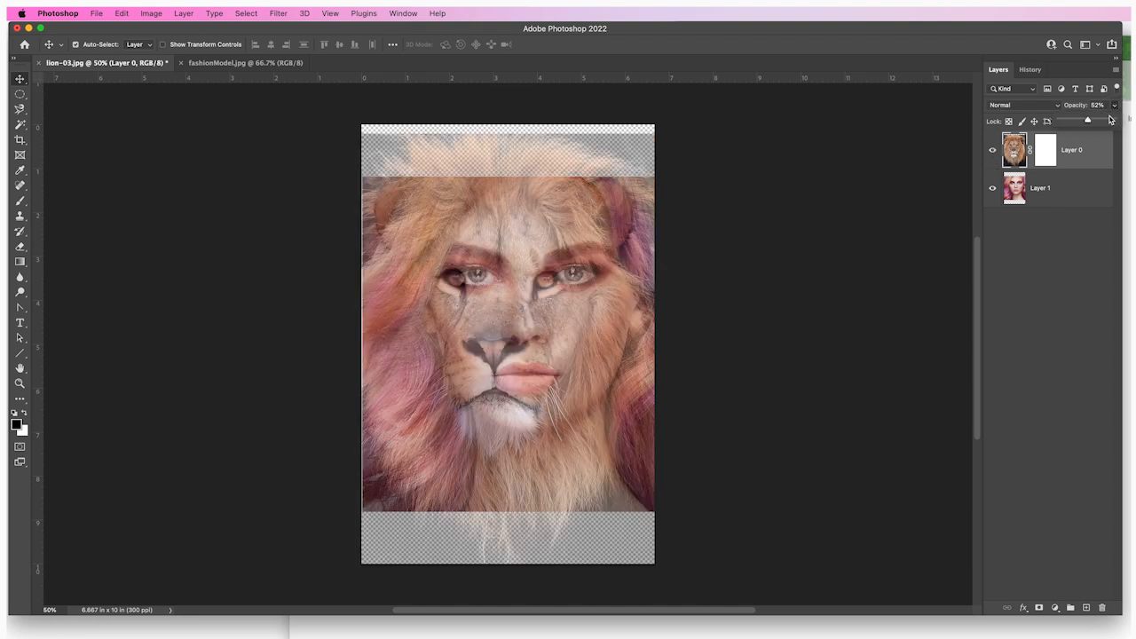
left_click_drag(1089, 119, 1117, 120)
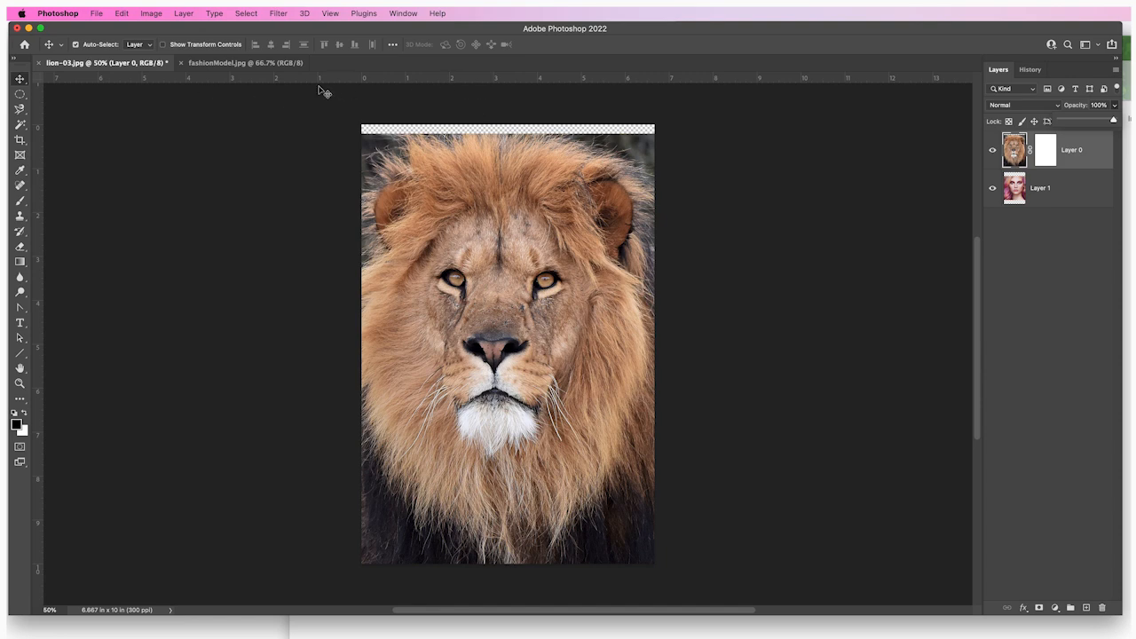
scroll(365, 80, "left", 1)
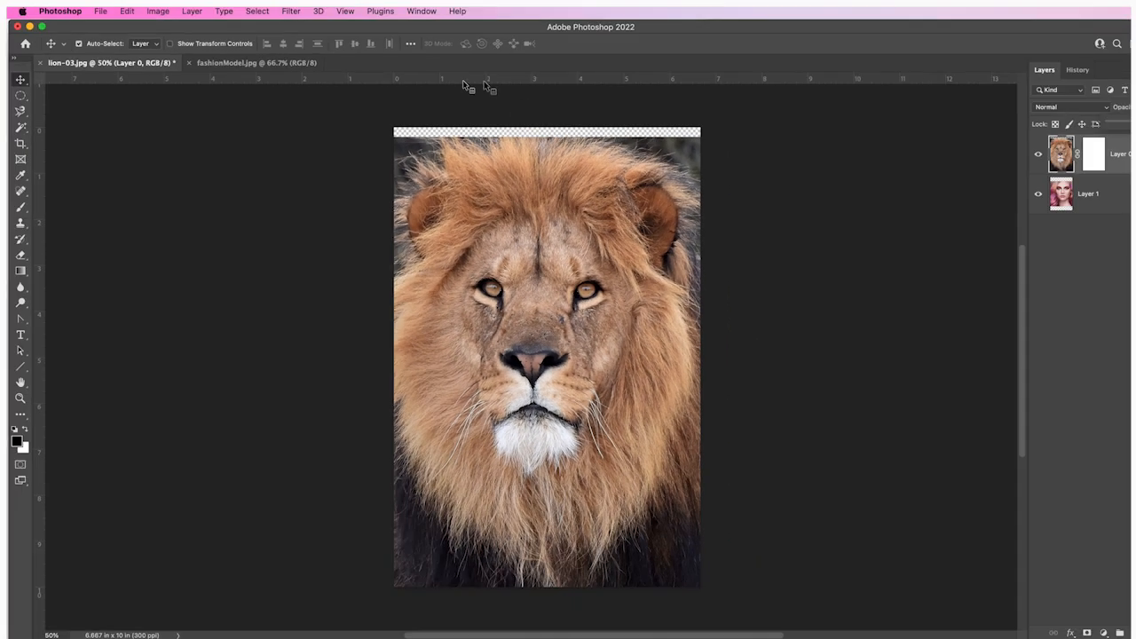
Step: Place guides over the lion's face: one horizontal through the eyes, one vertical through each eye, and one horizontal just below the nose
left_click(309, 0)
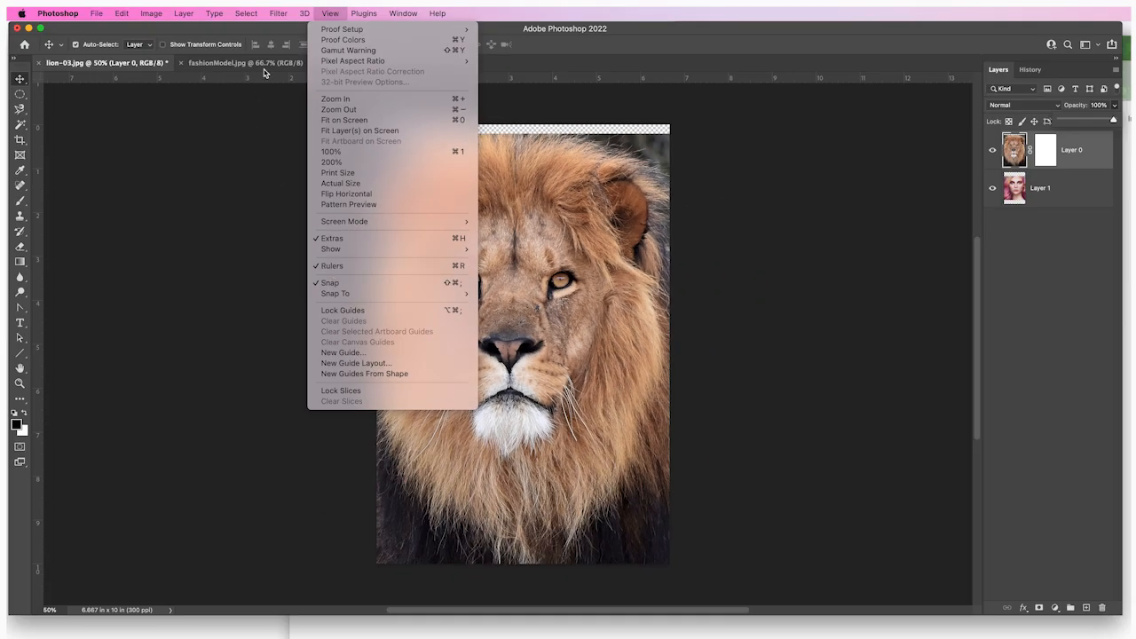
left_click(264, 72)
left_click(436, 79)
left_click_drag(433, 78, 453, 278)
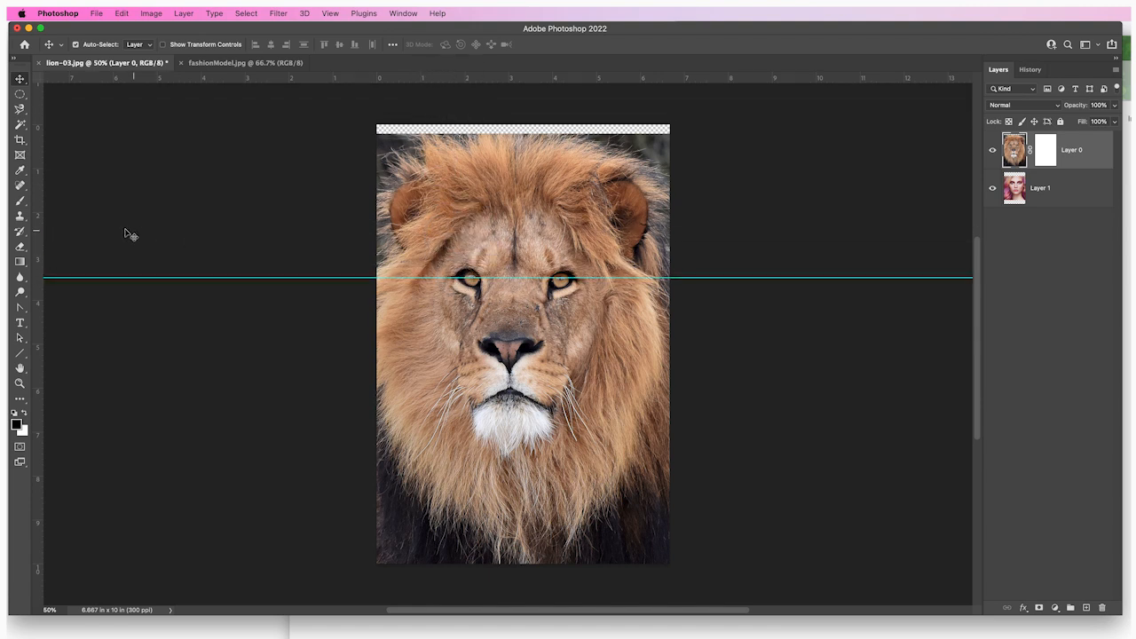
left_click_drag(39, 206, 470, 236)
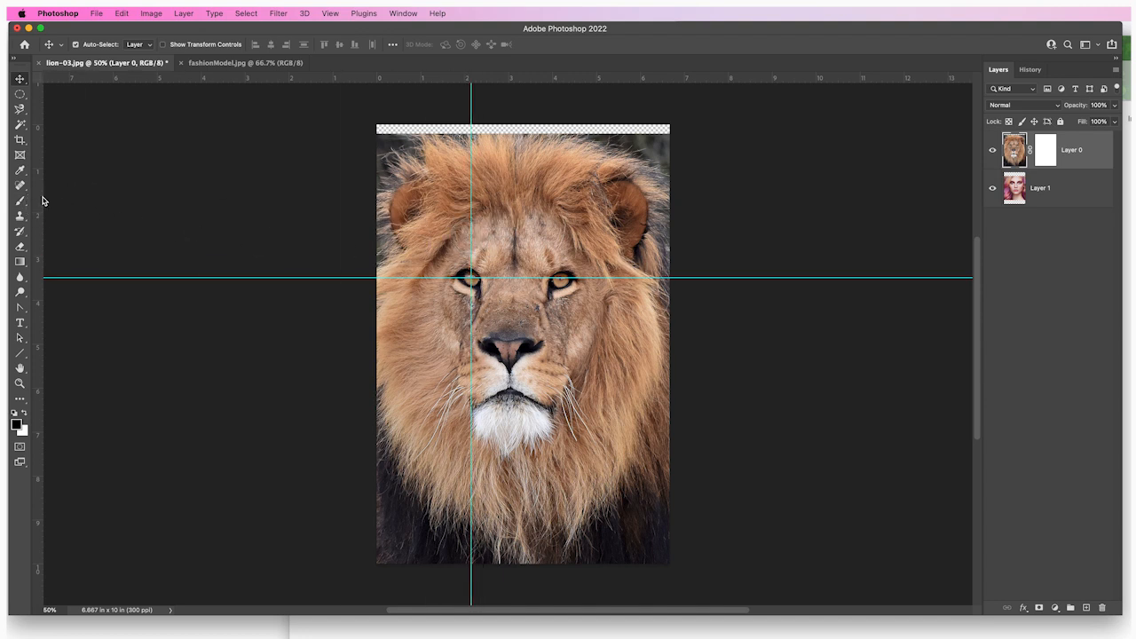
left_click_drag(38, 201, 560, 231)
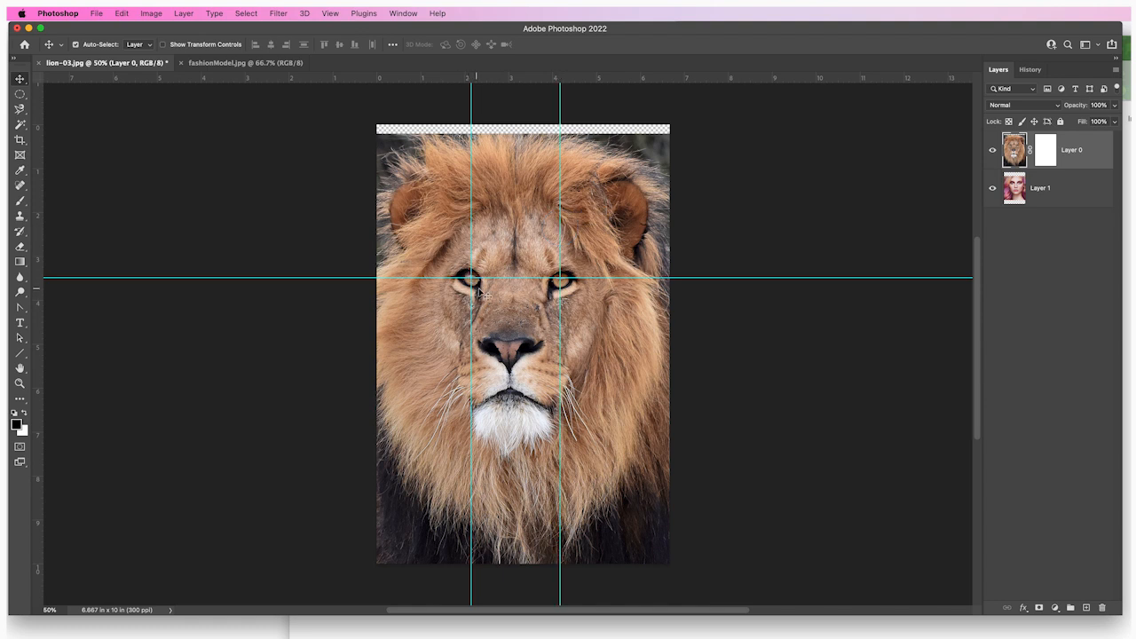
left_click_drag(491, 73, 546, 372)
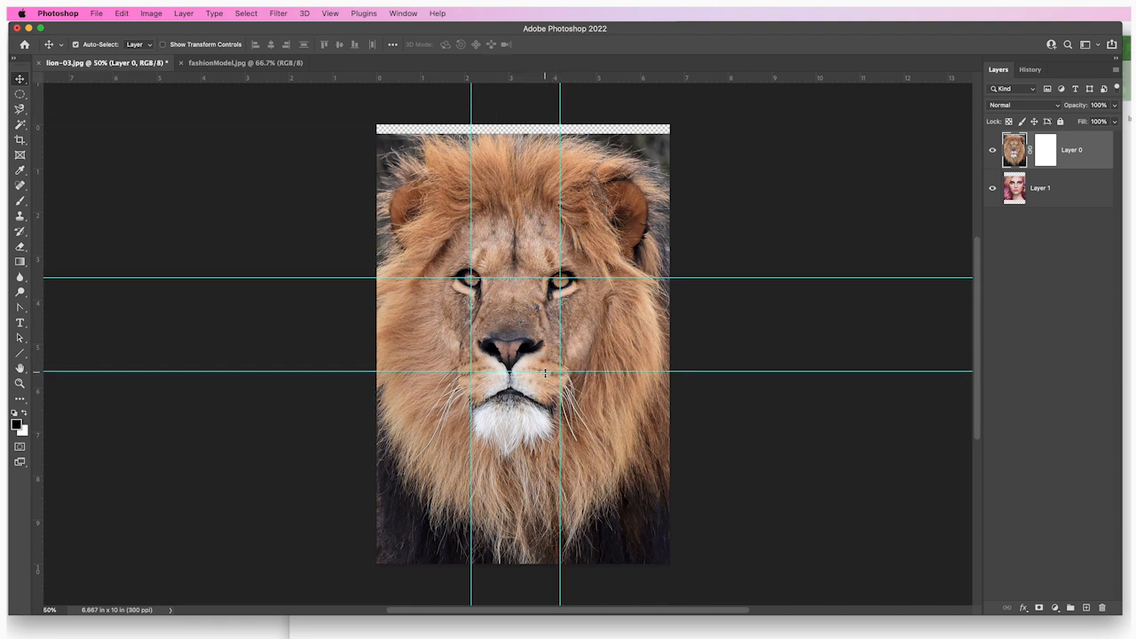
Step: Hide the lion layer and move the portrait so the model's eyes line up with the eye guides
left_click(993, 151)
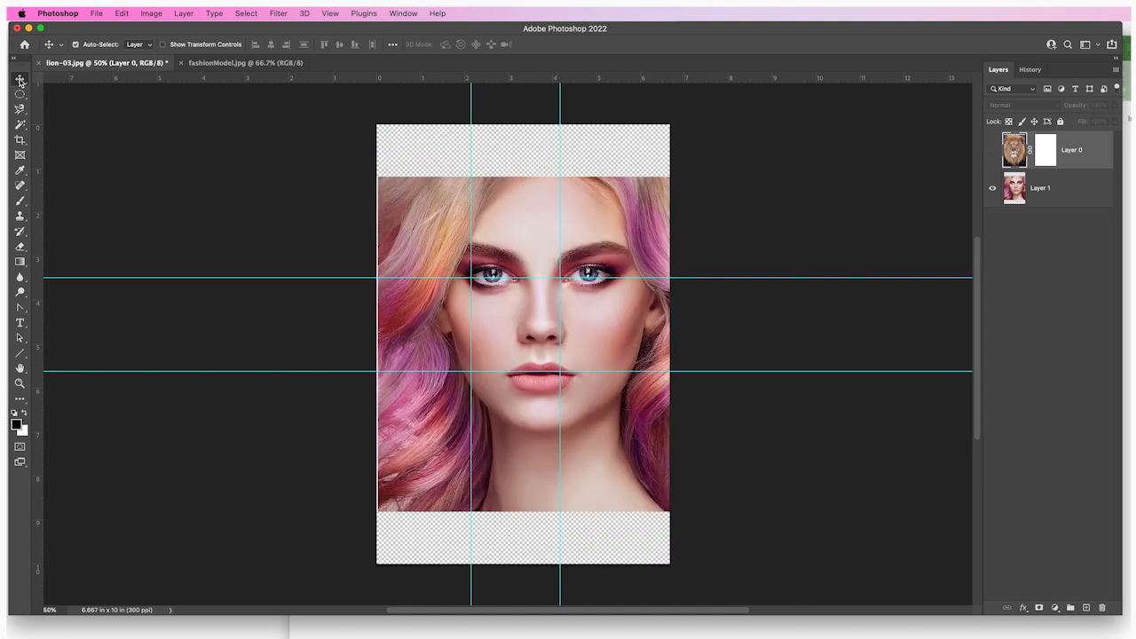
left_click_drag(606, 248, 577, 254)
left_click_drag(506, 257, 498, 255)
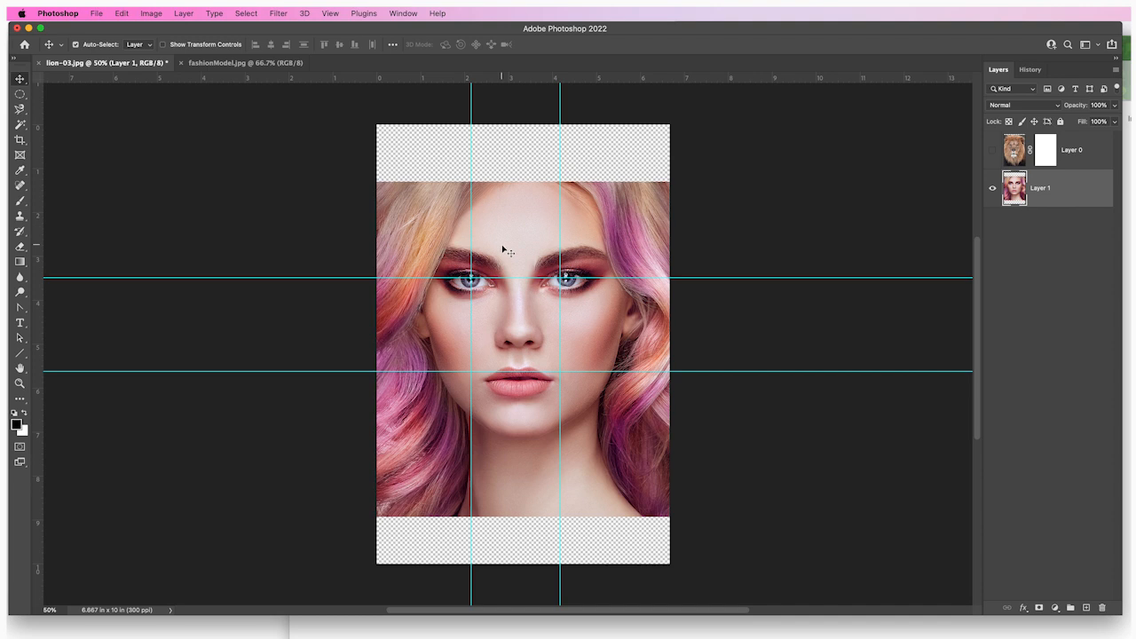
Step: Free Transform the portrait to about 93% width and 94% height, realign its eyes with the guides, and show the lion layer again
left_click(121, 14)
mouse_move(160, 278)
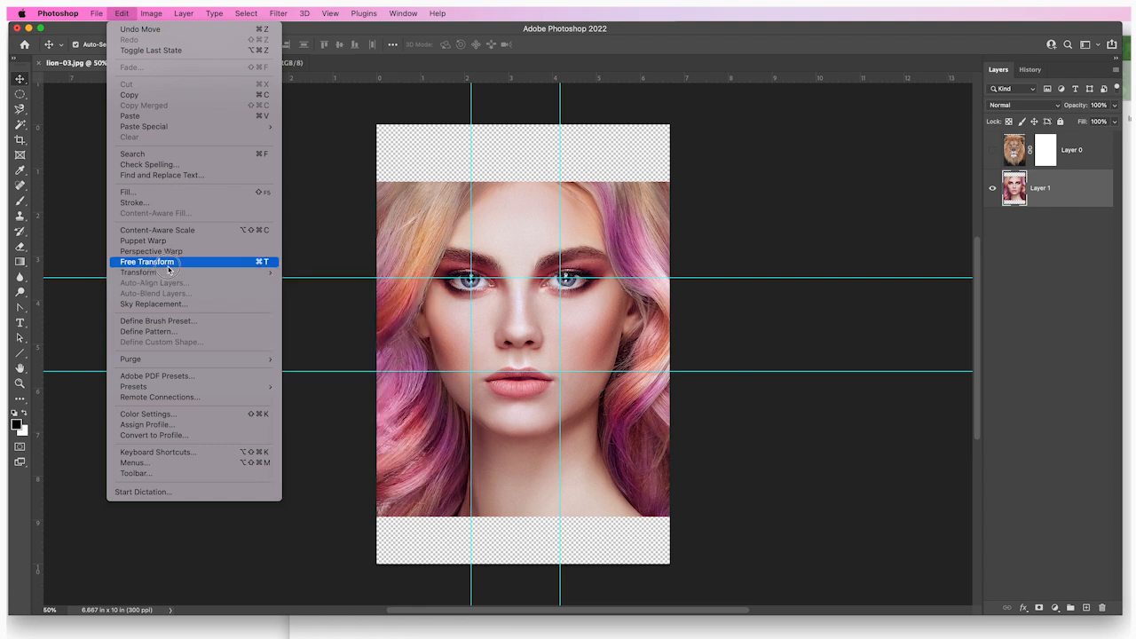
left_click(164, 261)
left_click_drag(693, 180, 670, 200)
left_click_drag(525, 260, 532, 248)
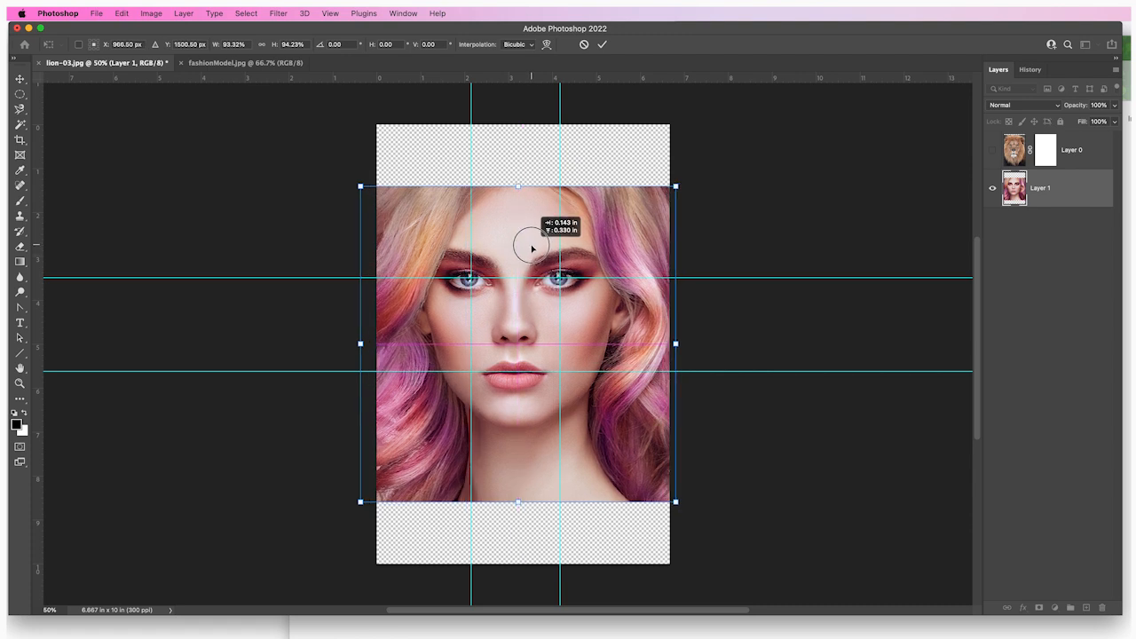
left_click(989, 150)
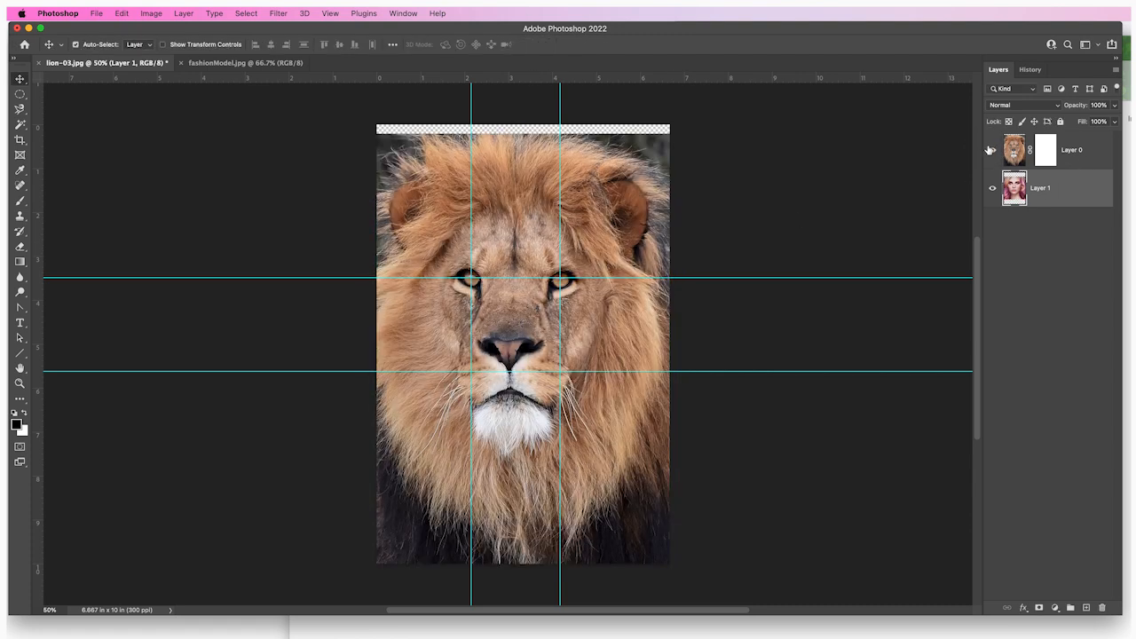
Step: Compare the two faces by lowering the layer opacity and restoring it to 100%, and select the lion layer
left_click(1115, 105)
left_click_drag(1116, 122, 1081, 125)
left_click_drag(1080, 120, 1116, 121)
left_click(1019, 149)
left_click(1115, 106)
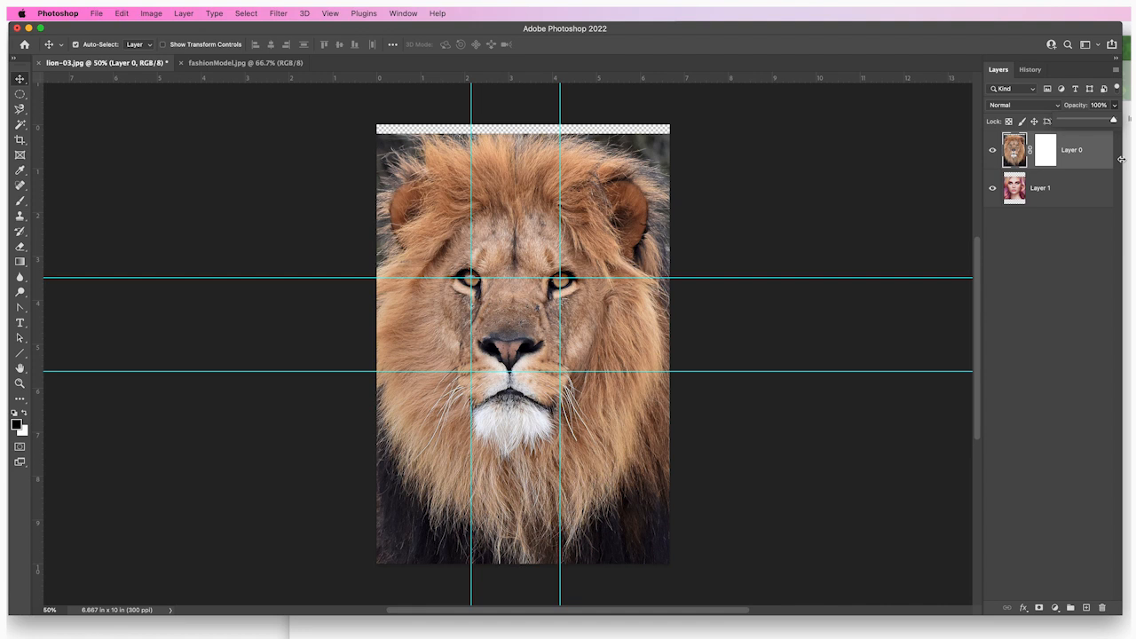
left_click(560, 103)
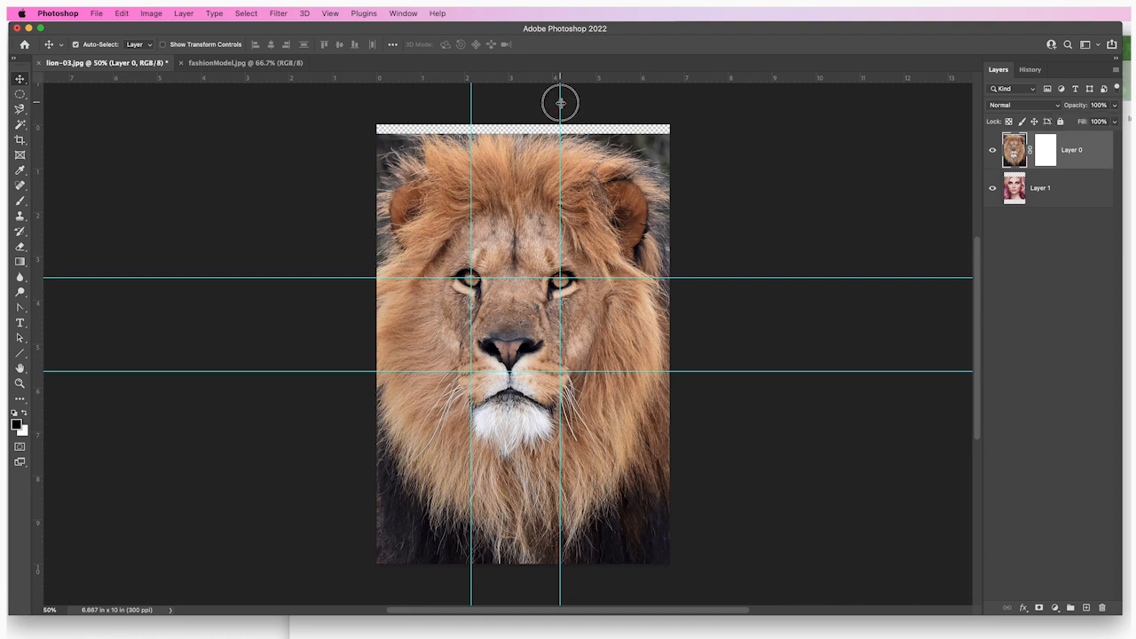
Step: Clear all the guides, and activate the Gradient tool with the lion layer's mask selected
left_click(330, 13)
mouse_move(359, 295)
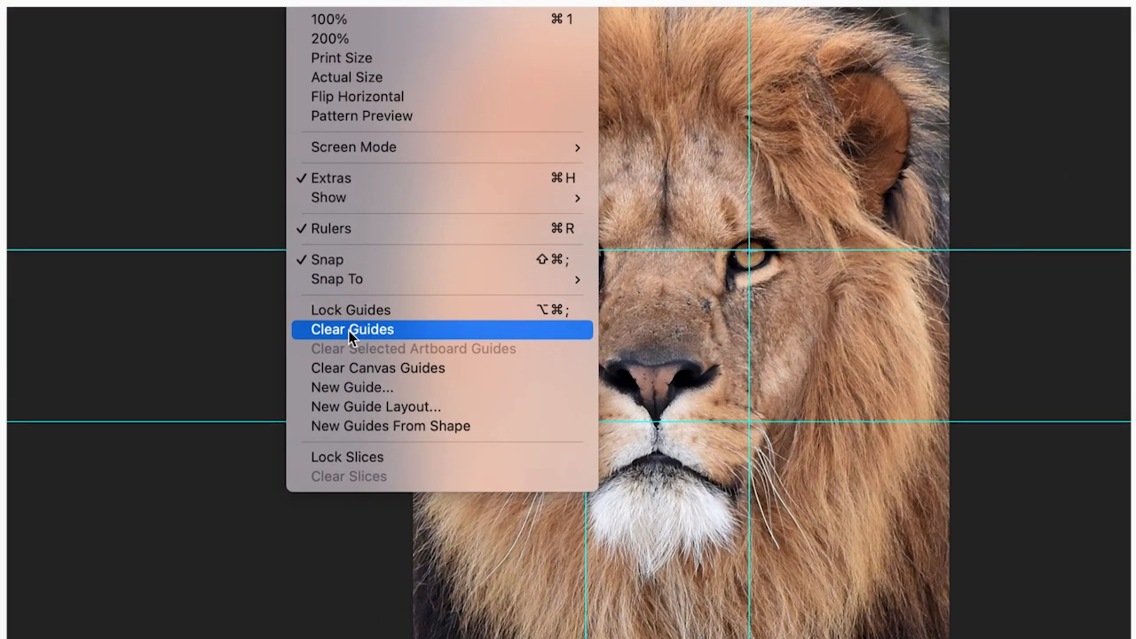
left_click(352, 333)
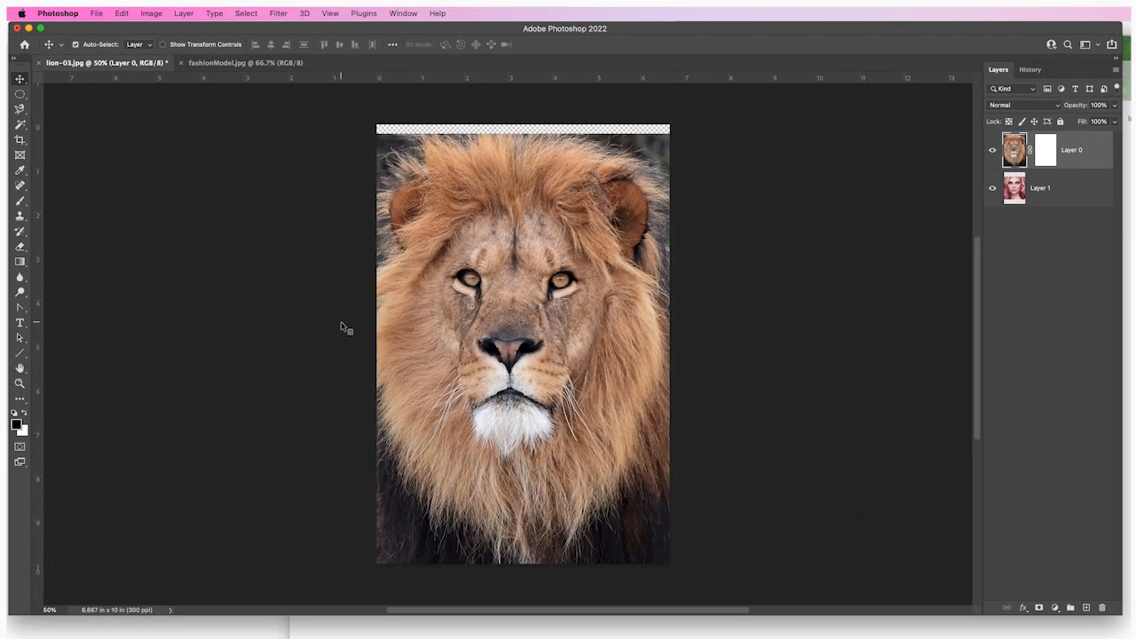
left_click(21, 262)
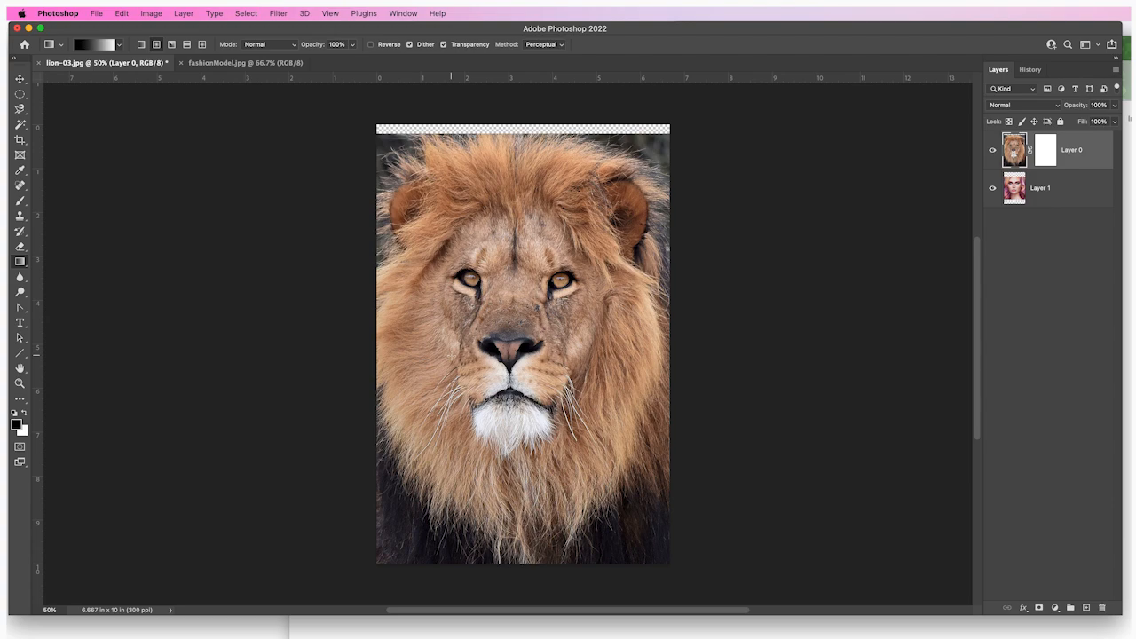
left_click(1046, 153)
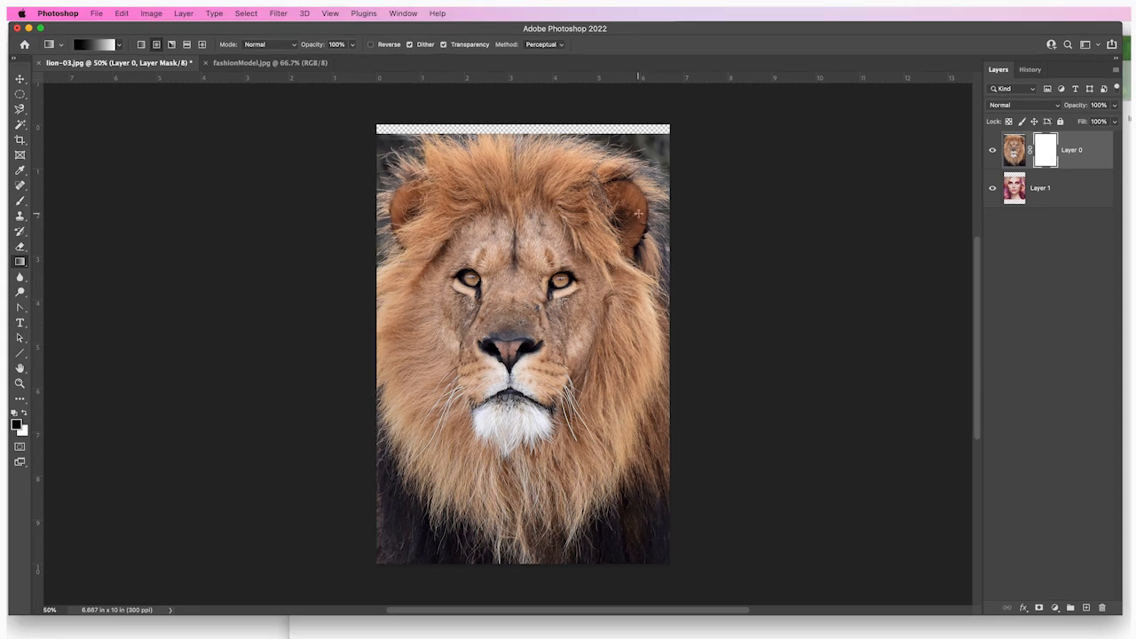
Step: Try radial black-to-white gradients on the lion's mask, undoing the first ones and ending with one from the mouth up to the hairline
left_click_drag(504, 152, 522, 313)
key("ctrl+z")
key("ctrl+z")
left_click_drag(517, 394, 515, 285)
key("ctrl+z")
left_click_drag(507, 390, 508, 185)
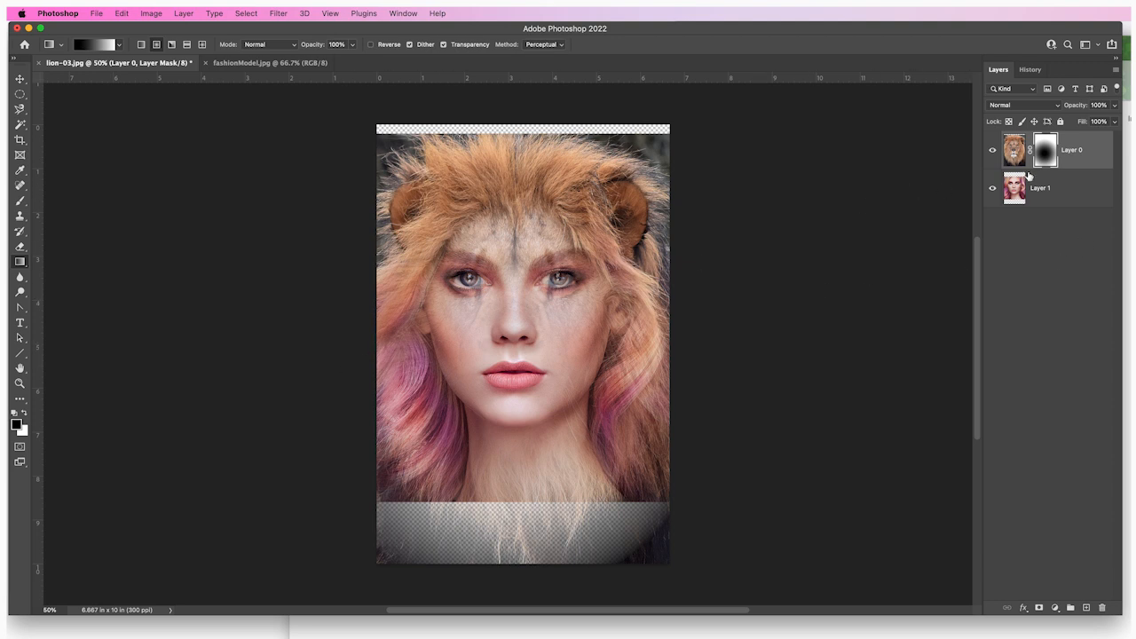
Step: Set the gradient type to Linear
scroll(536, 167, "left", 1)
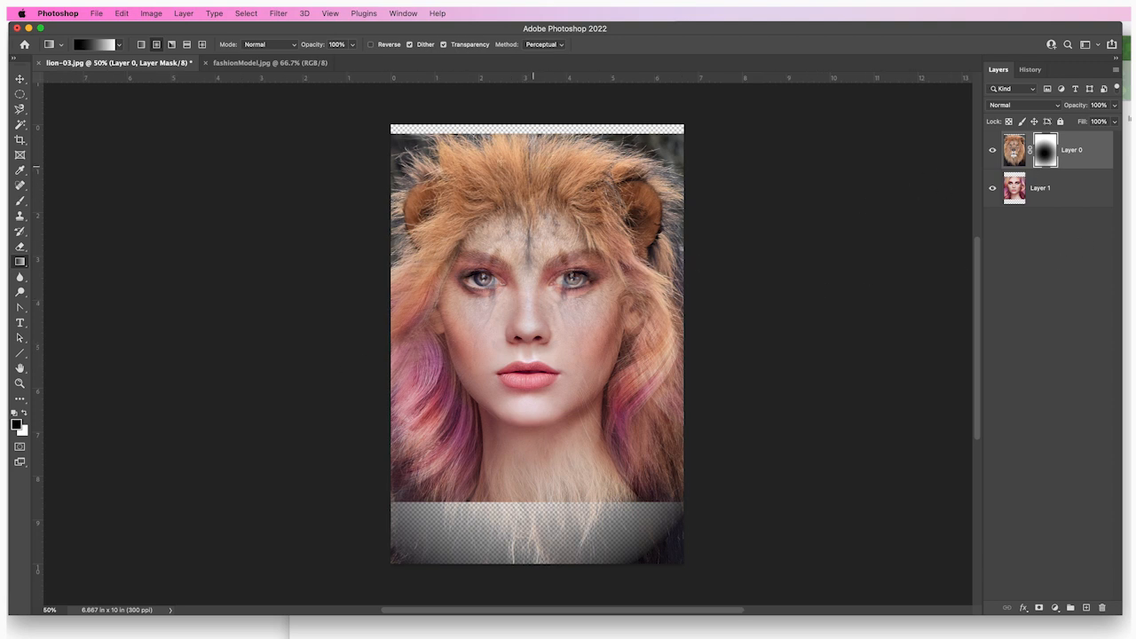
left_click(143, 47)
left_click(157, 46)
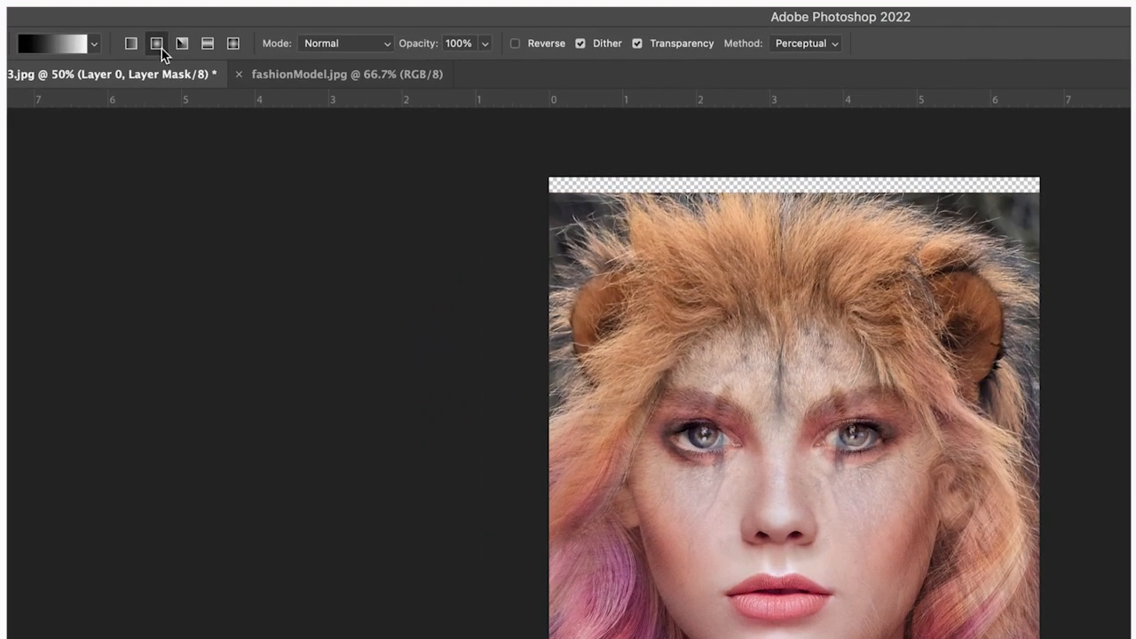
left_click(131, 47)
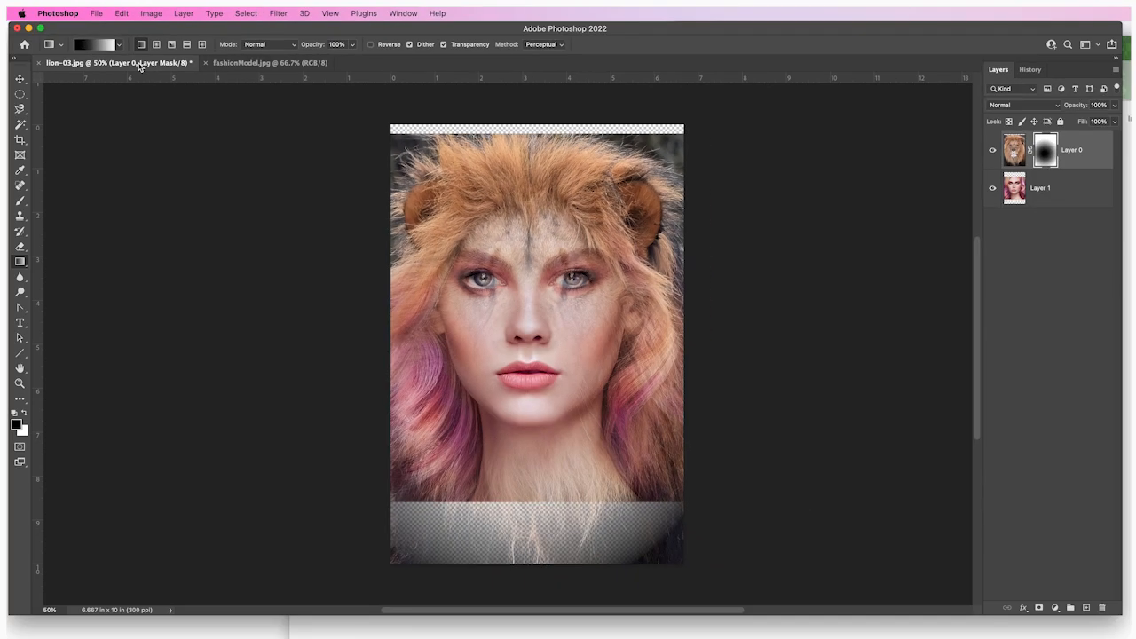
Step: Try linear gradients on the lion's mask from the neck and the image's lower edge up to the forehead, and undo them with the radial gradient
left_click_drag(529, 456, 518, 215)
key("super+z")
key("super+z")
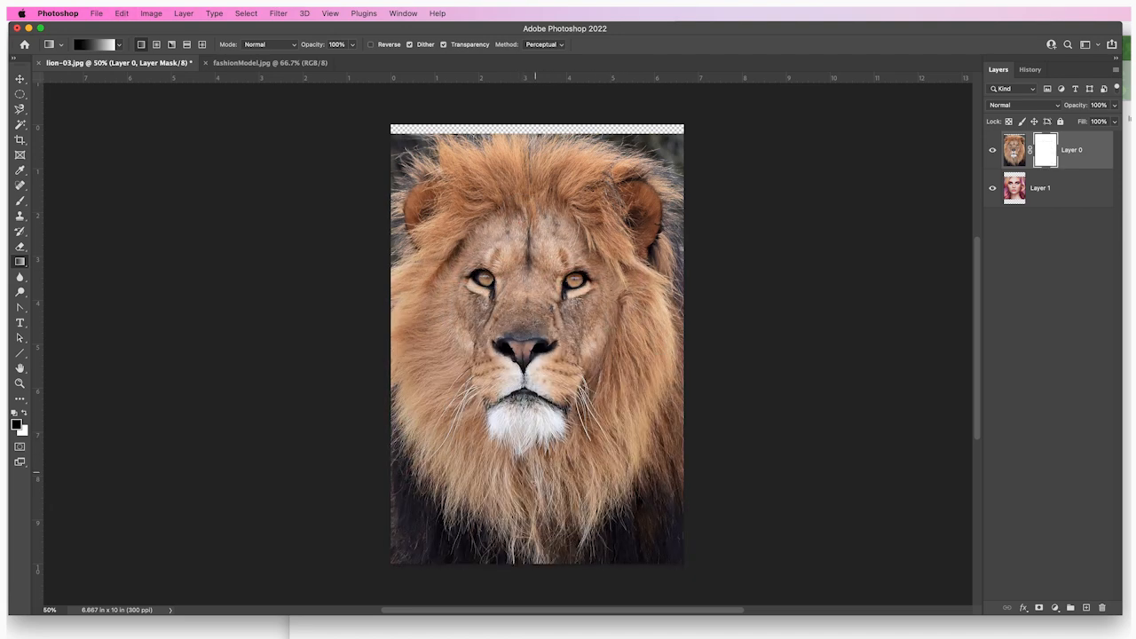
left_click_drag(528, 555, 520, 214)
scroll(547, 446, "left", 2)
key("super+z")
Step: Draw a linear black-to-white gradient on the lion's mask from the model's mouth up to the top of the mane
left_click_drag(542, 449, 539, 171)
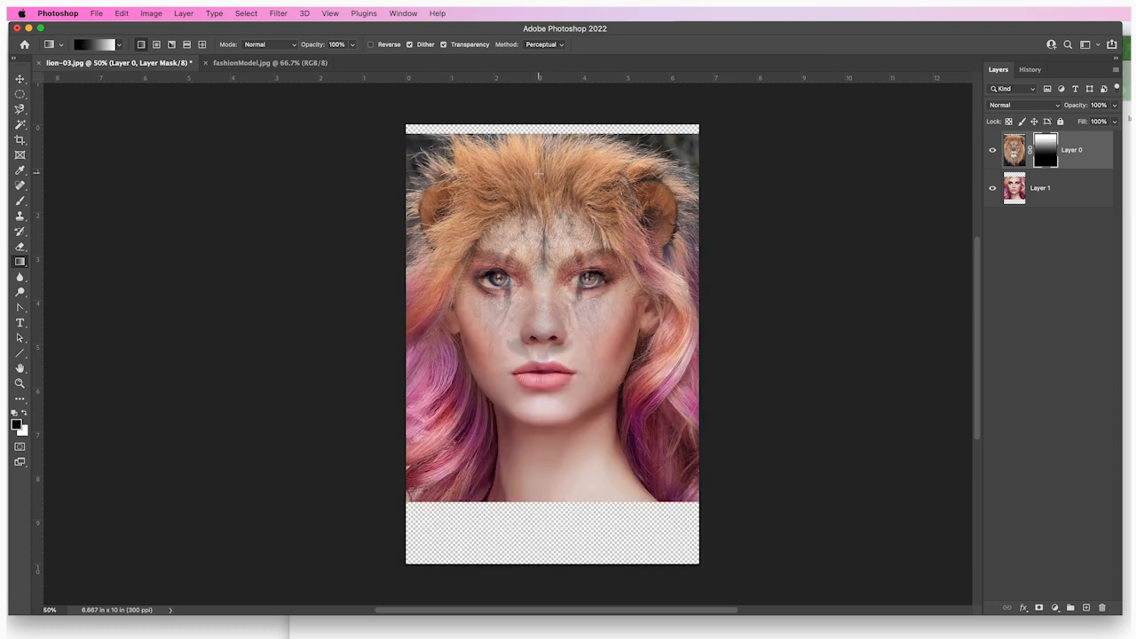
left_click_drag(546, 372, 542, 156)
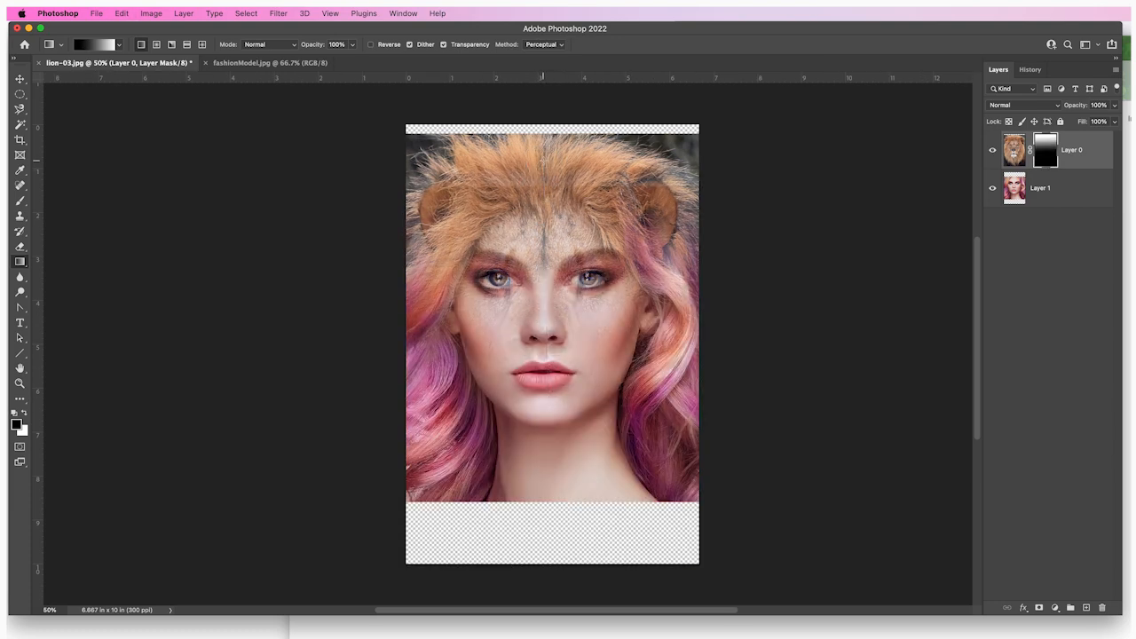